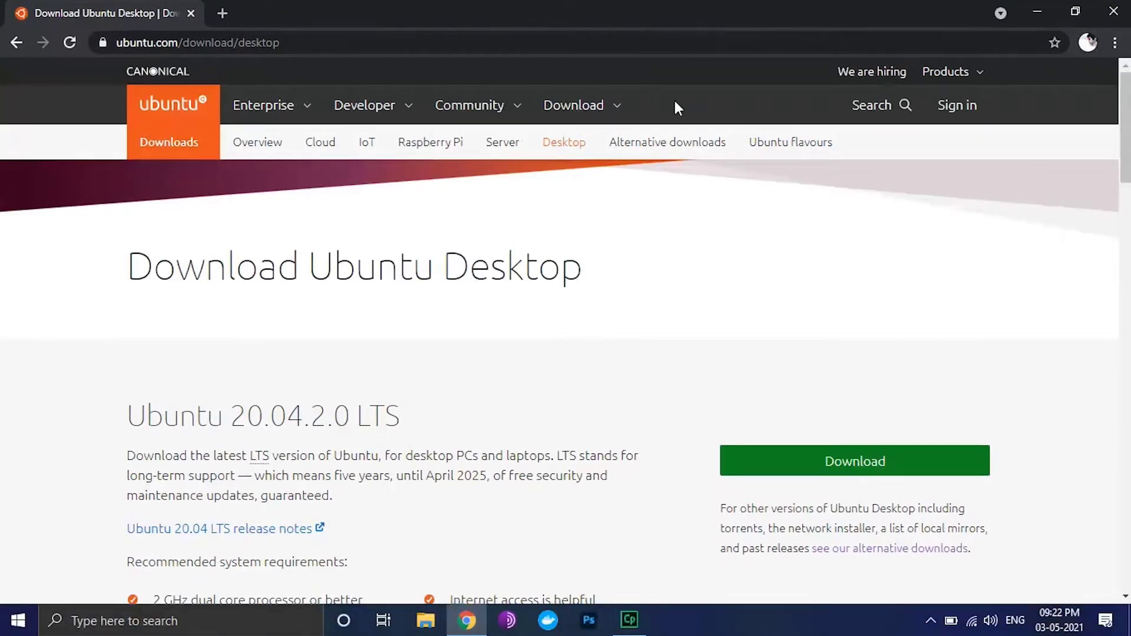
# Scroll down the Ubuntu download page and start the Ubuntu 21.04 desktop download
pyautogui.scroll(-2, 660, 368)
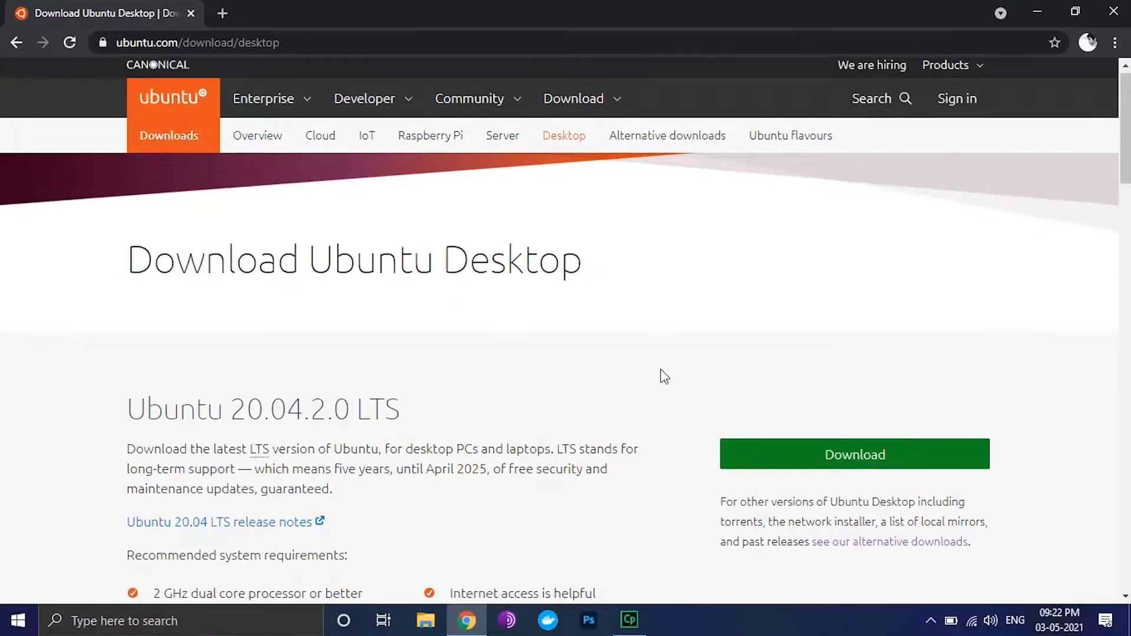
pyautogui.scroll(-1, 660, 369)
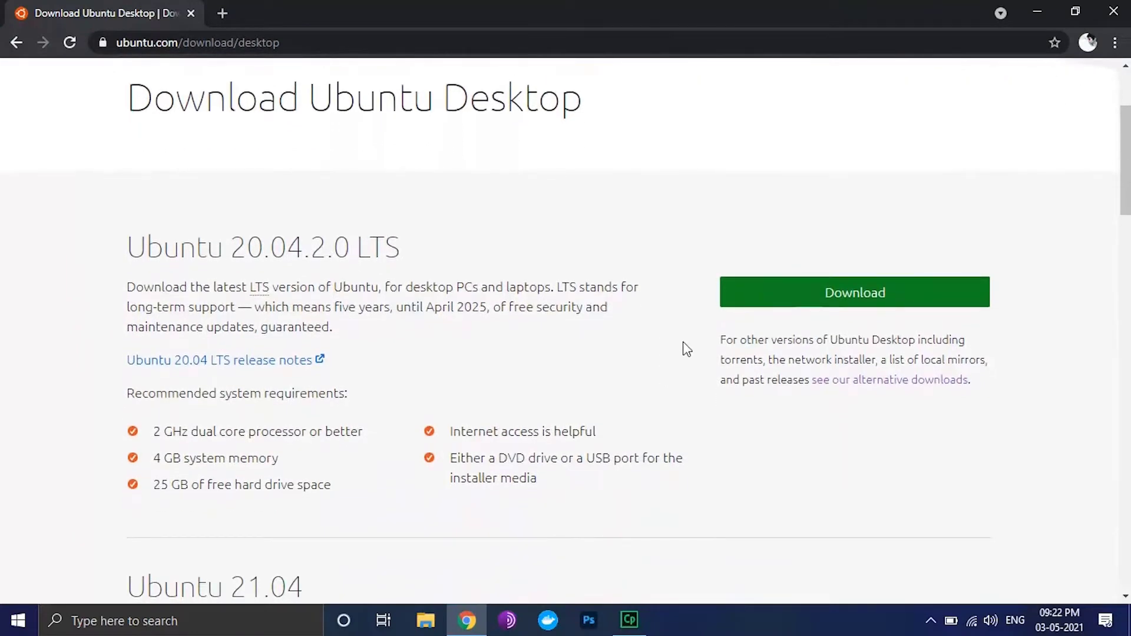
pyautogui.scroll(-6, 687, 349)
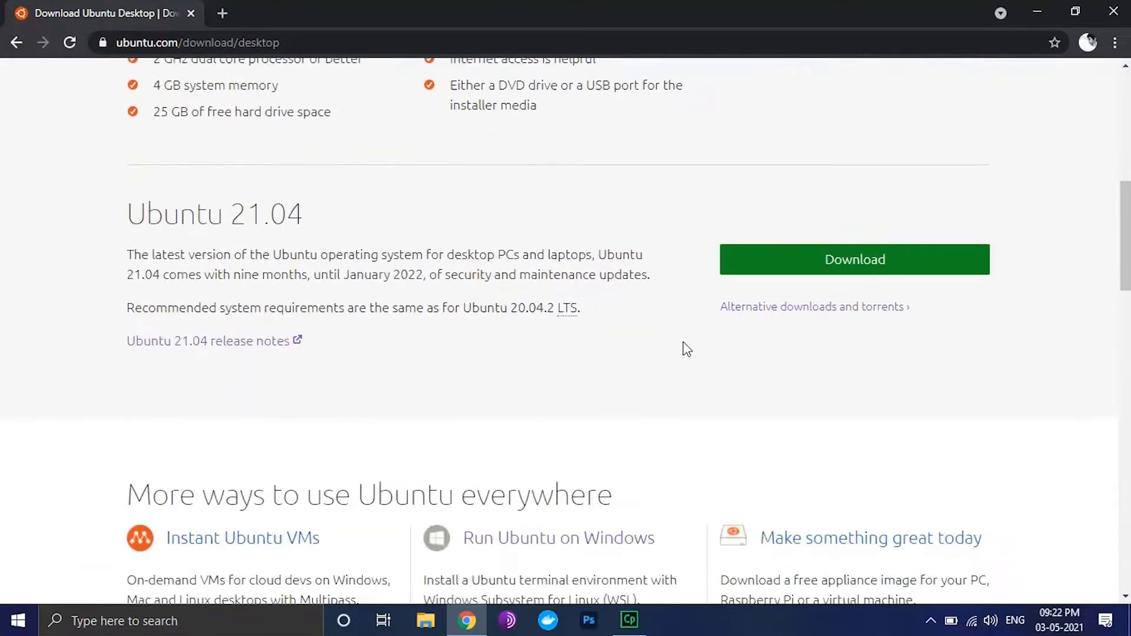
pyautogui.scroll(-1, 687, 348)
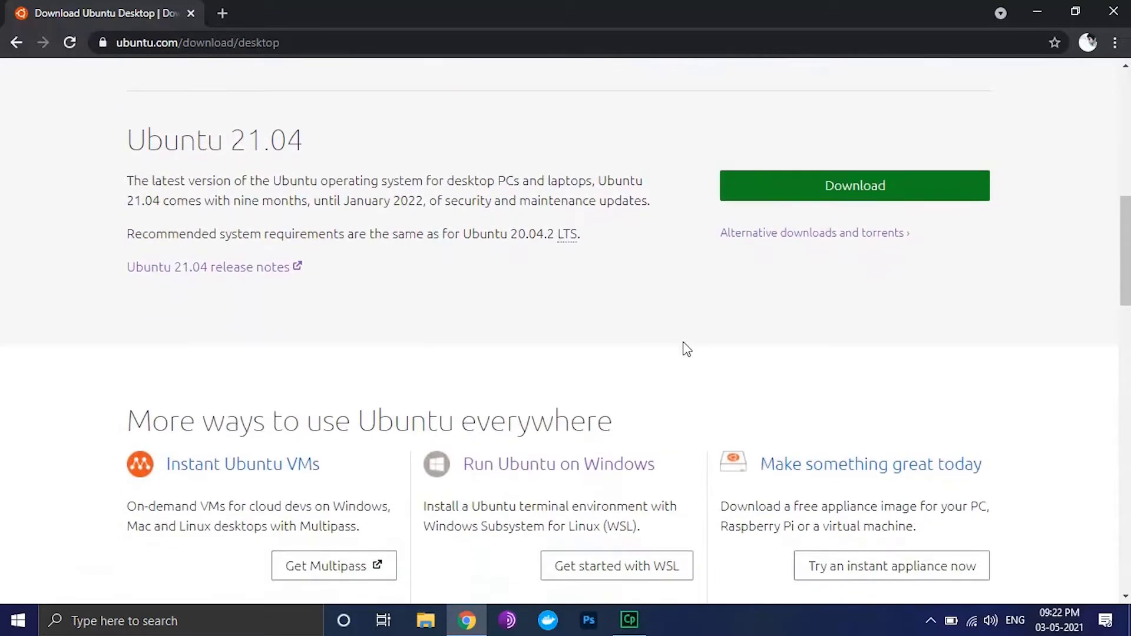
pyautogui.click(813, 199)
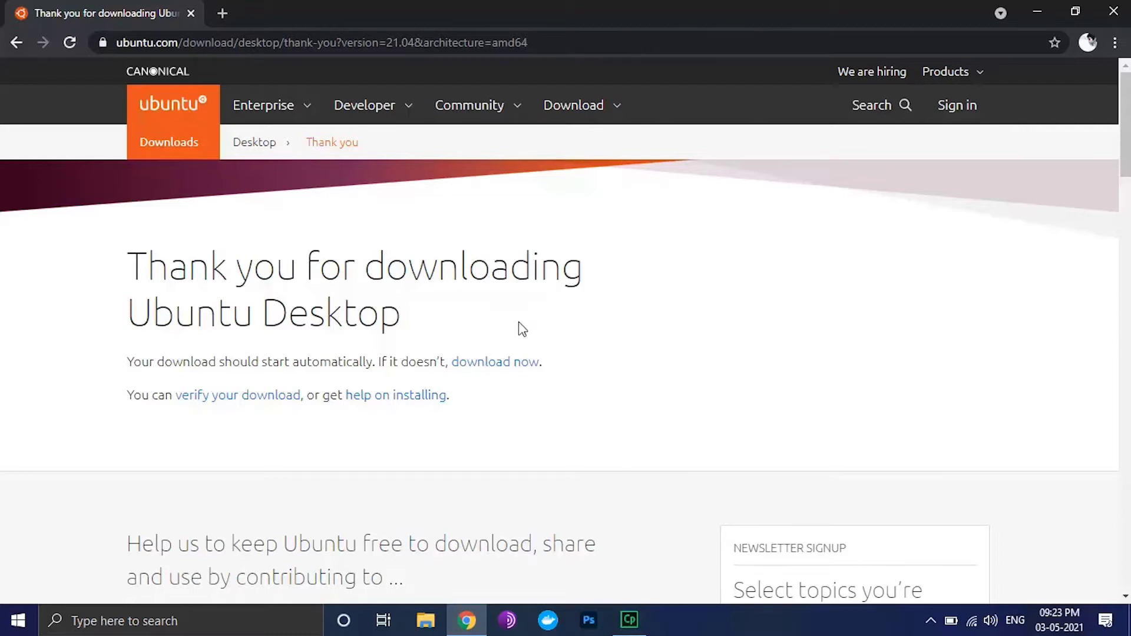
# Start the ubuntu-21.04-desktop-amd64.iso download, cancel it, and close Chrome
pyautogui.click(517, 363)
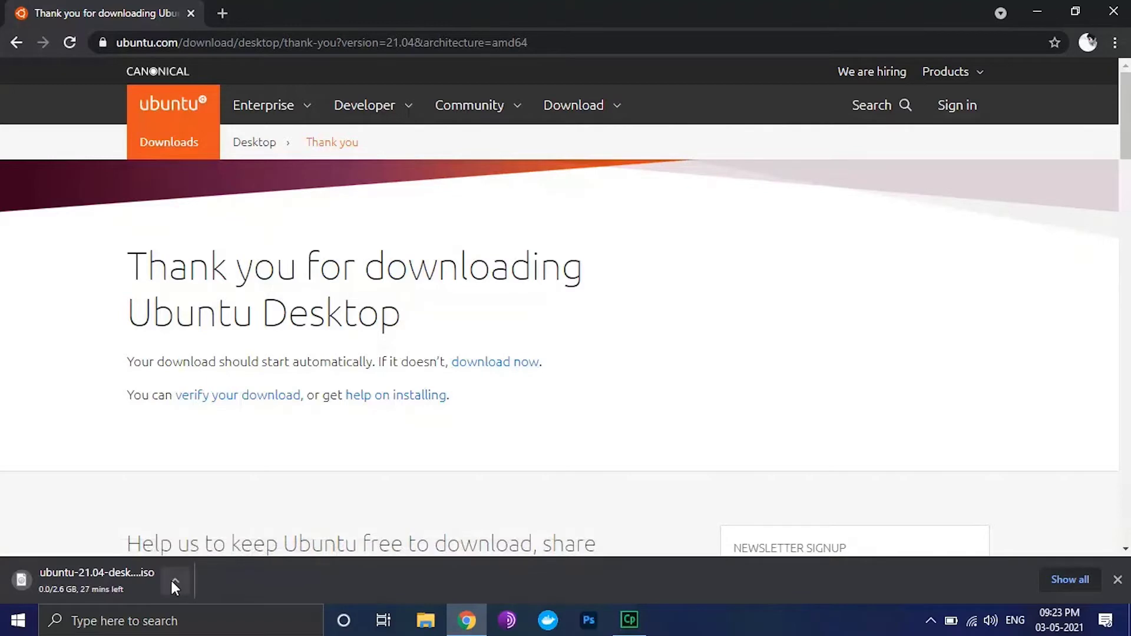
pyautogui.rightClick(140, 578)
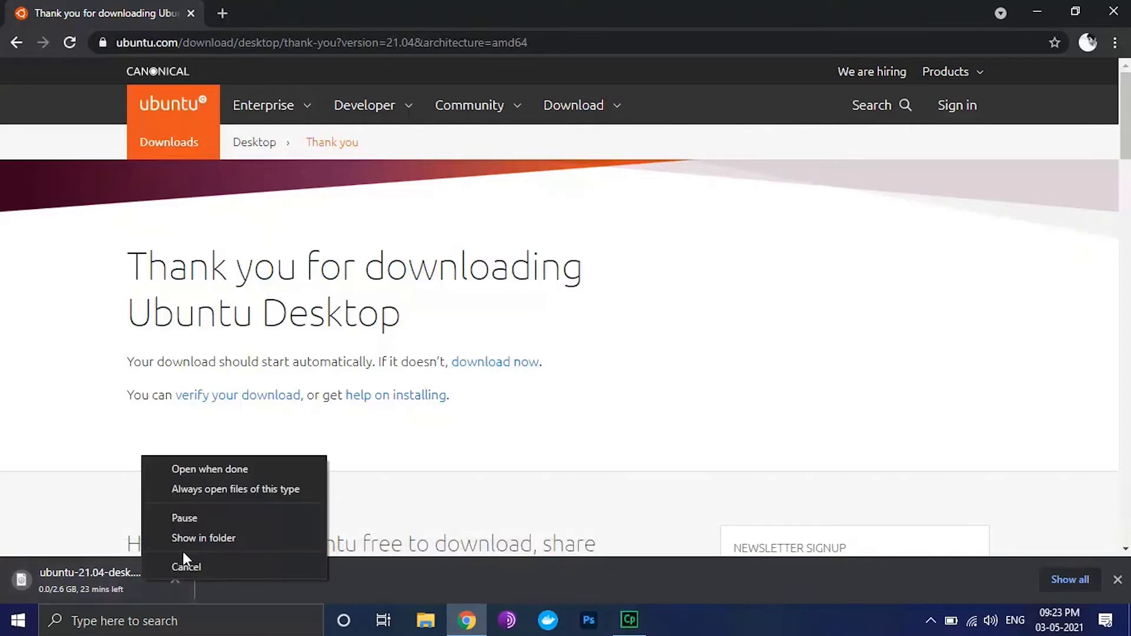
pyautogui.click(213, 564)
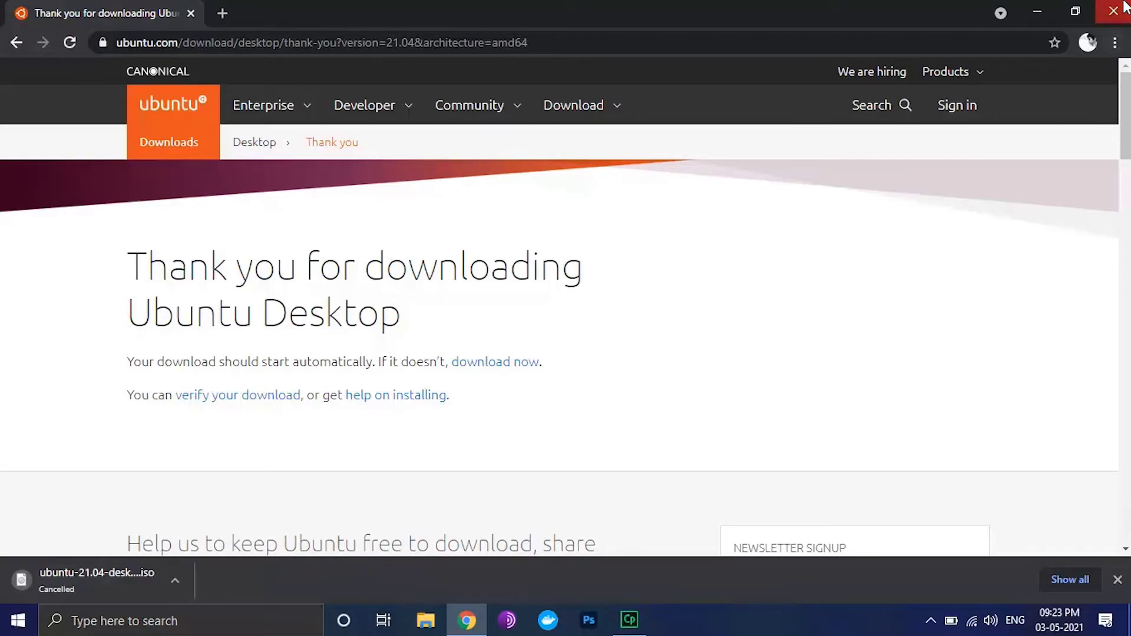
pyautogui.click(1113, 10)
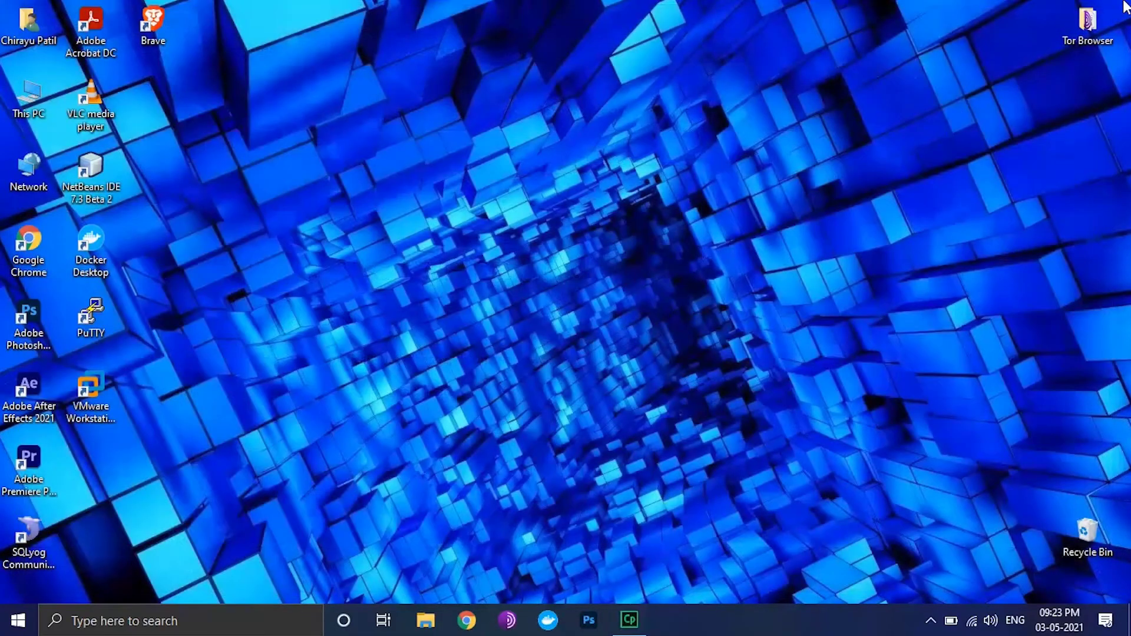
# Launch VMware Workstation maximized and begin a Typical new virtual machine
pyautogui.doubleClick(97, 391)
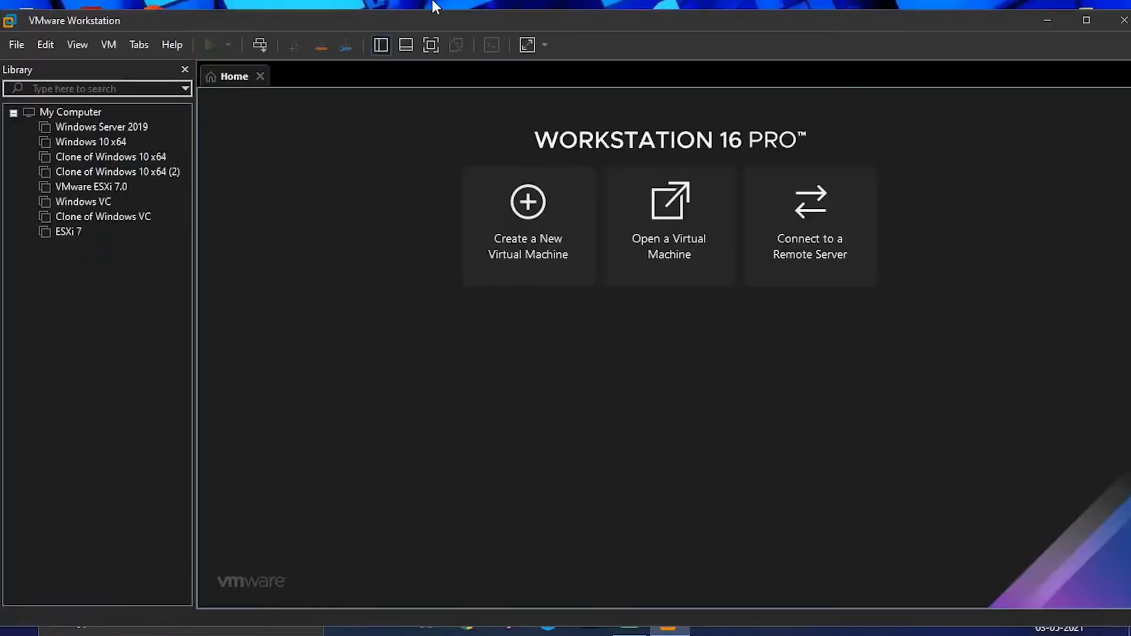
pyautogui.doubleClick(457, 21)
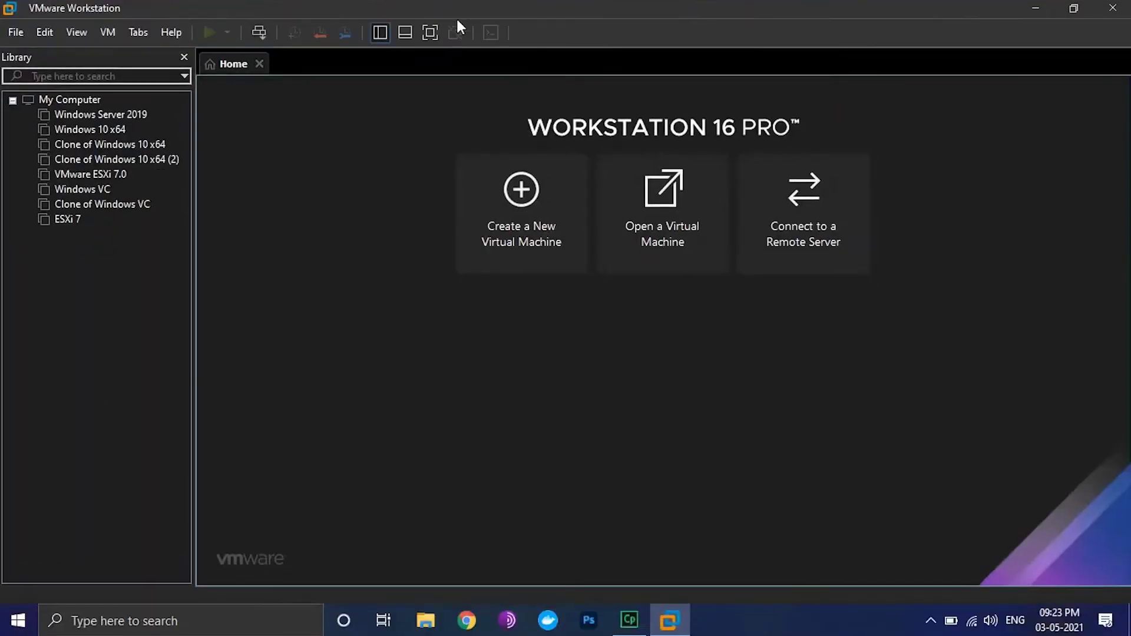
pyautogui.click(523, 202)
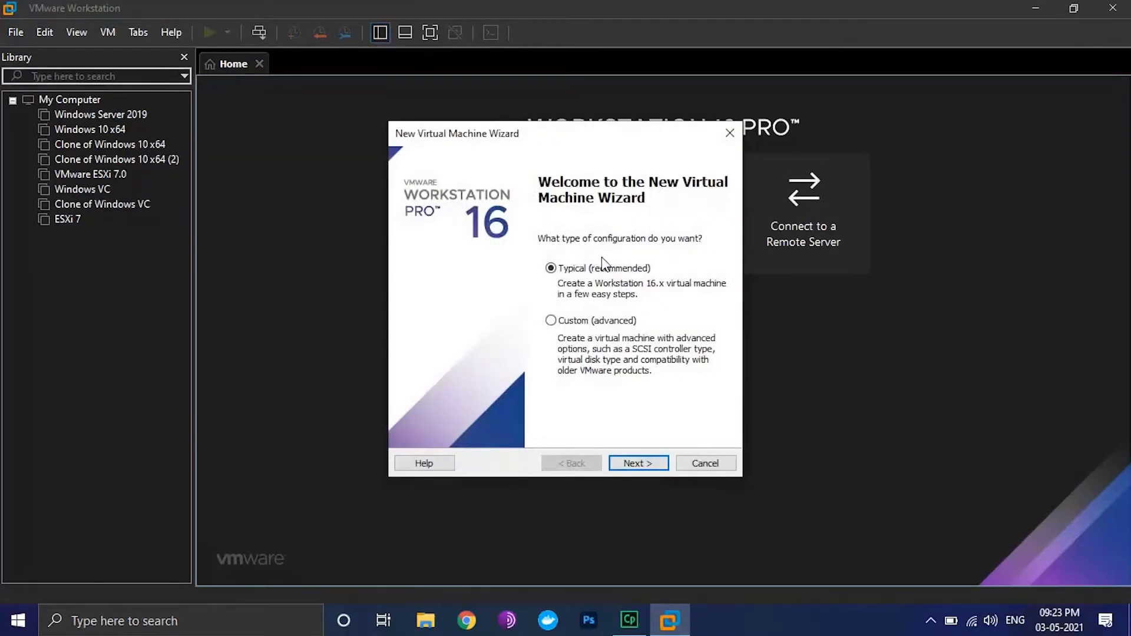
pyautogui.click(651, 465)
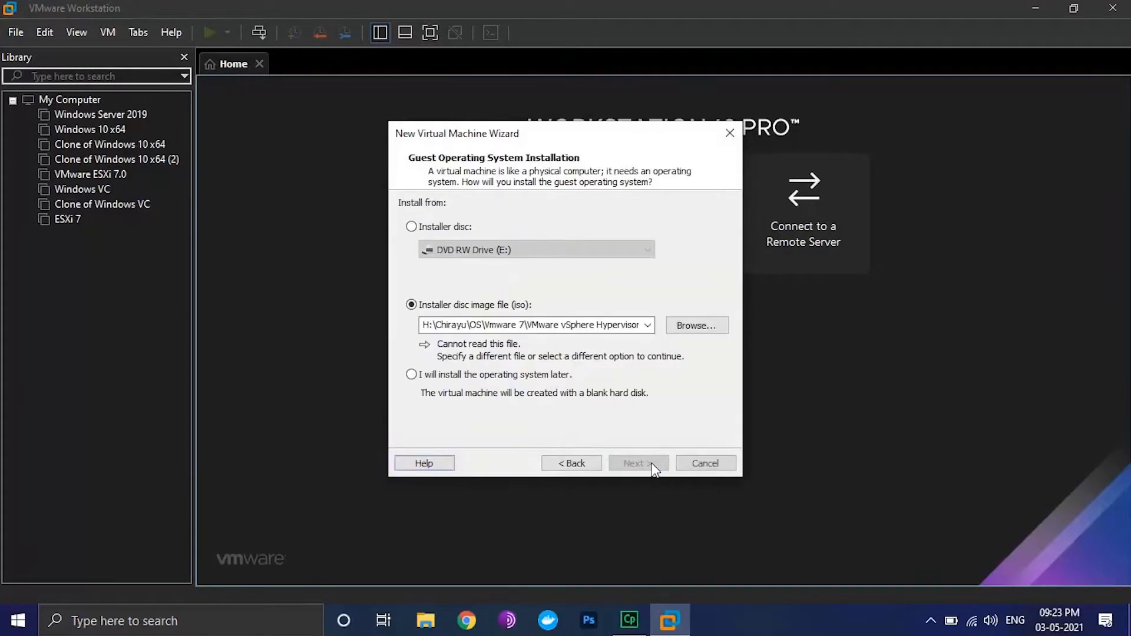
# Choose to install the OS later, with Linux Ubuntu as the guest OS
pyautogui.click(511, 376)
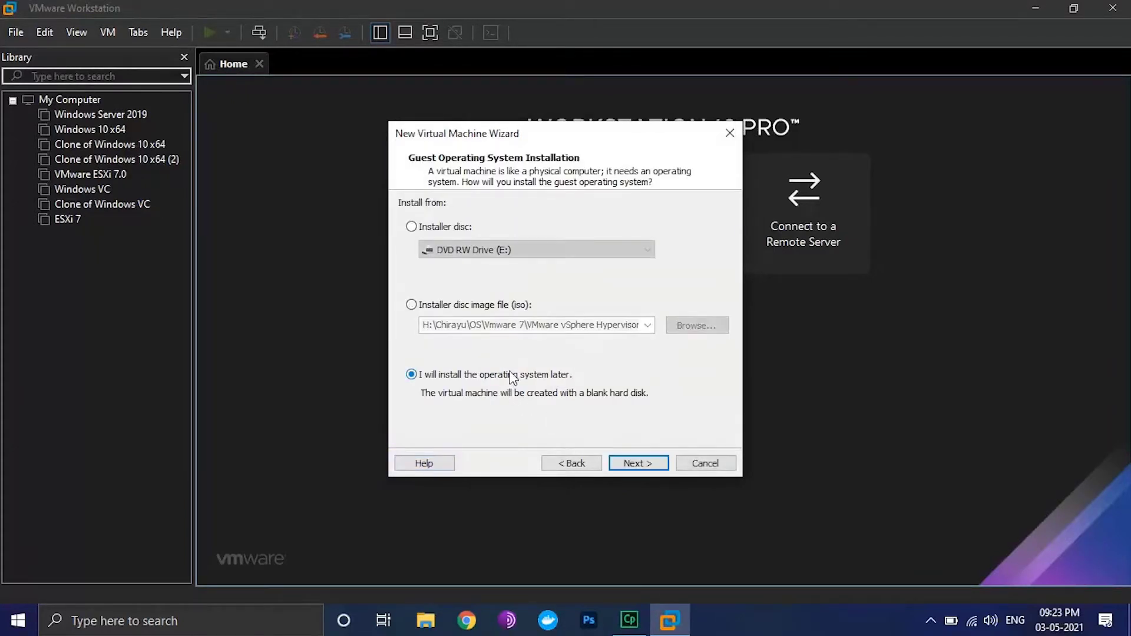
pyautogui.click(646, 465)
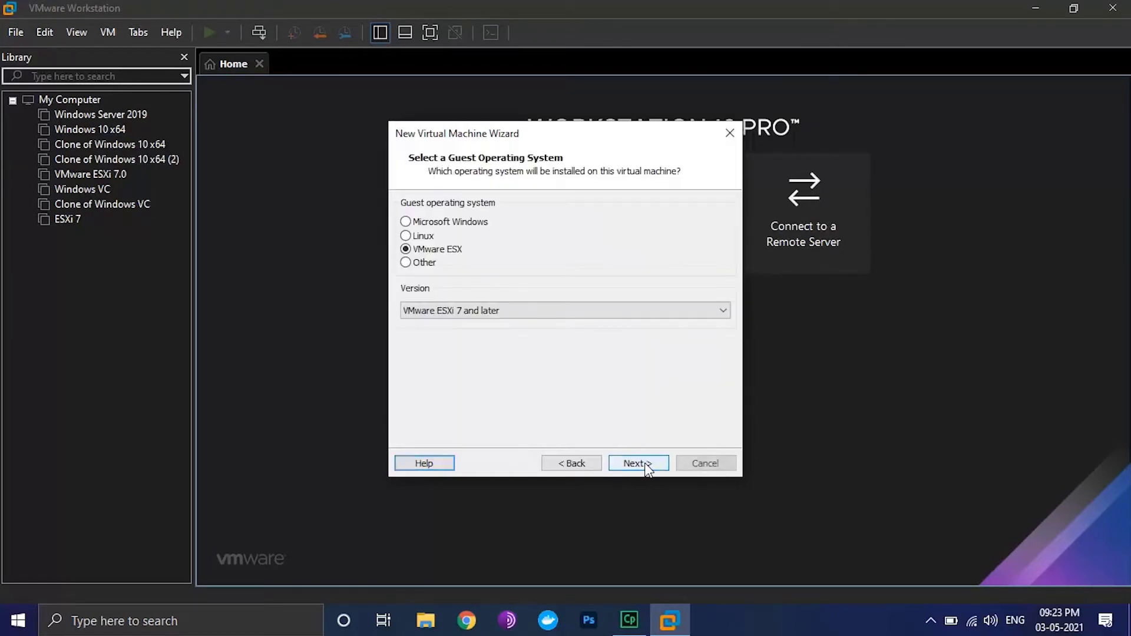
pyautogui.click(421, 236)
pyautogui.click(497, 316)
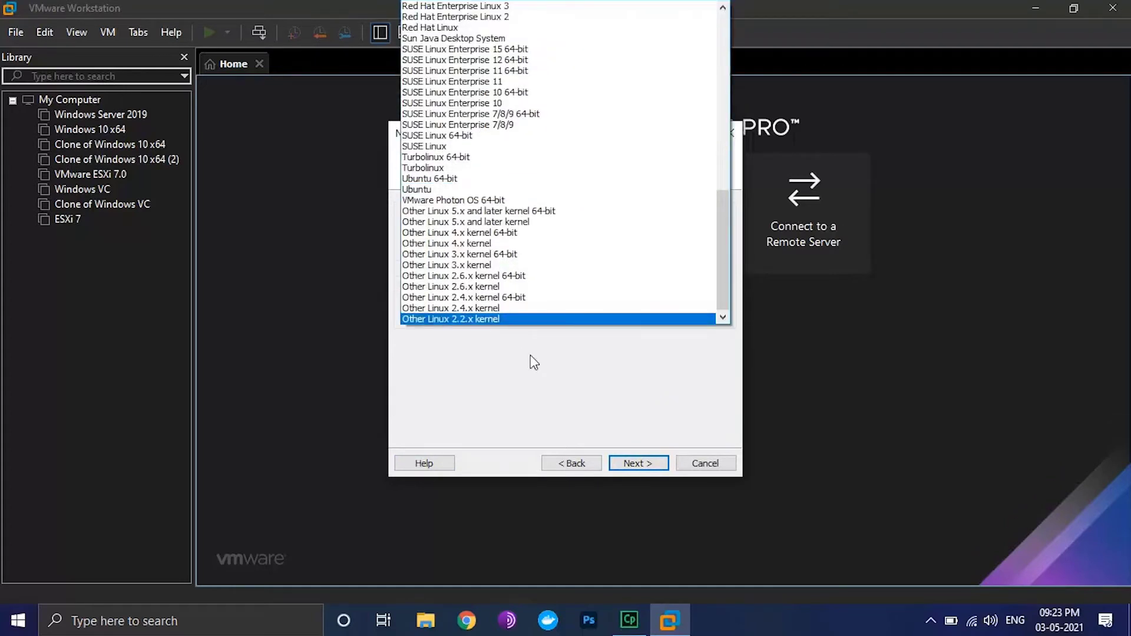
pyautogui.click(533, 361)
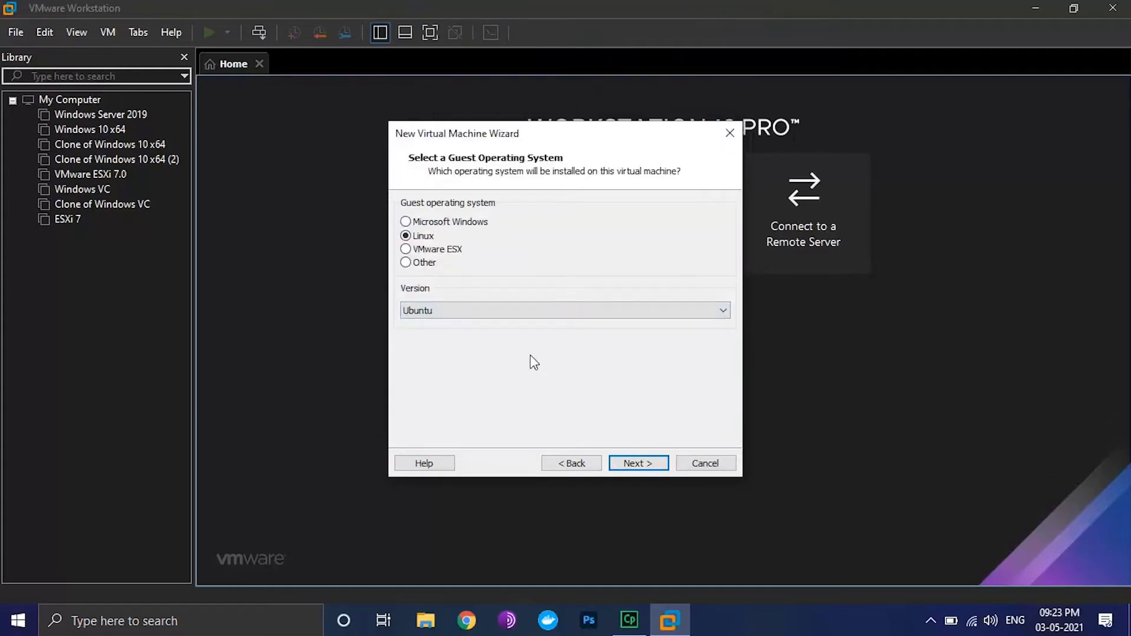
pyautogui.click(639, 463)
# Name the virtual machine 'Ubuntu 21.4'
pyautogui.press('End')
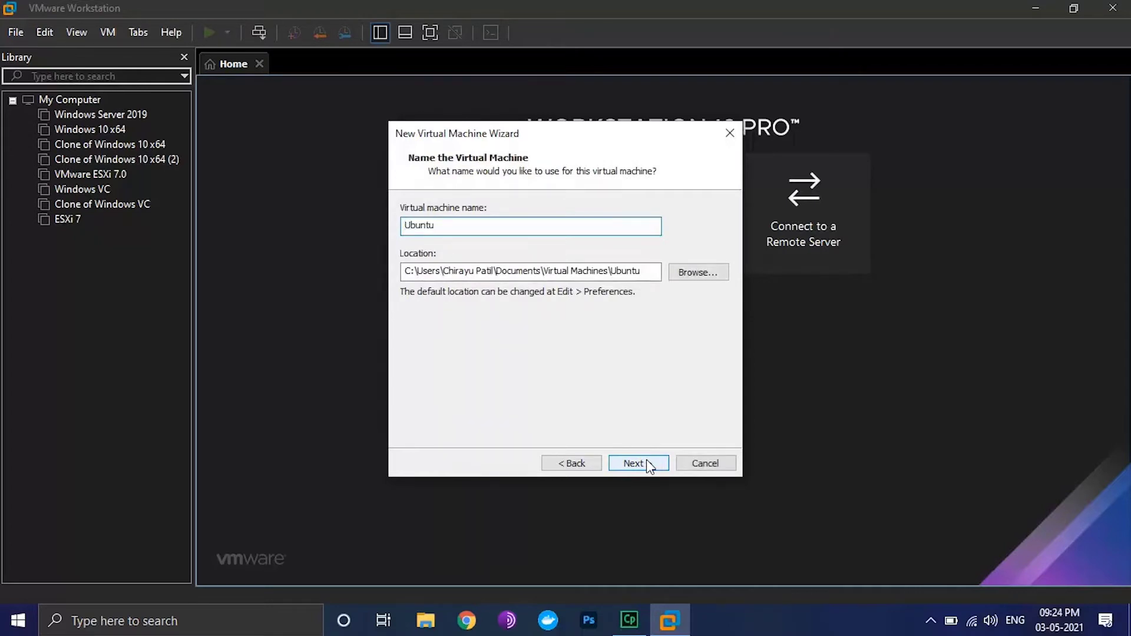
pyautogui.write('21.4')
pyautogui.click(648, 466)
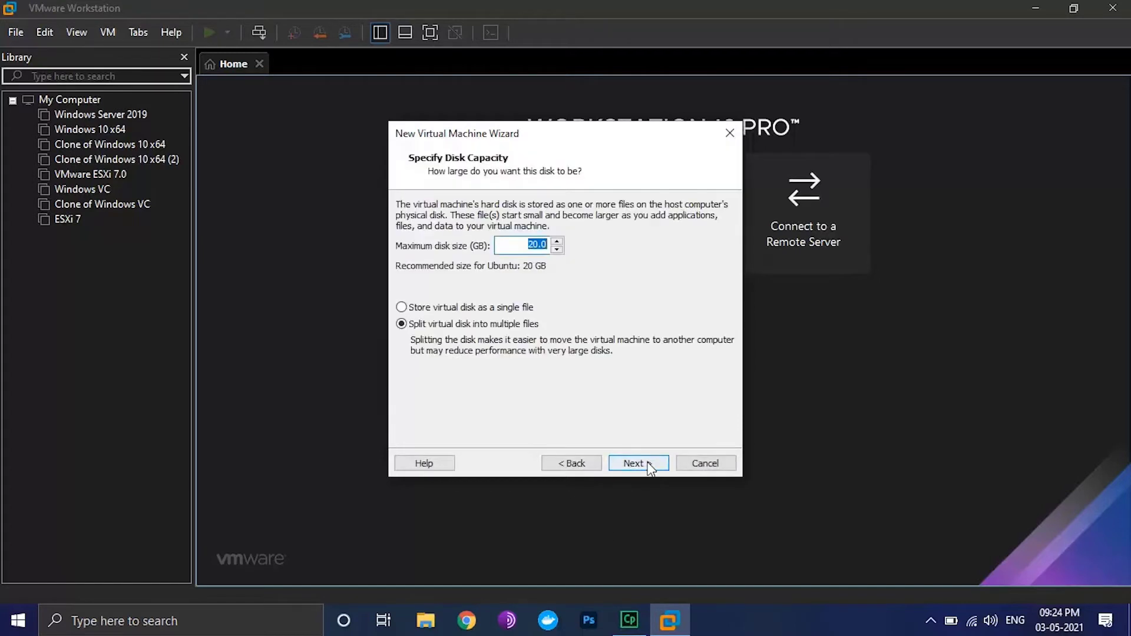
# Set a 100 GB maximum disk size stored as a single file
pyautogui.click(532, 247)
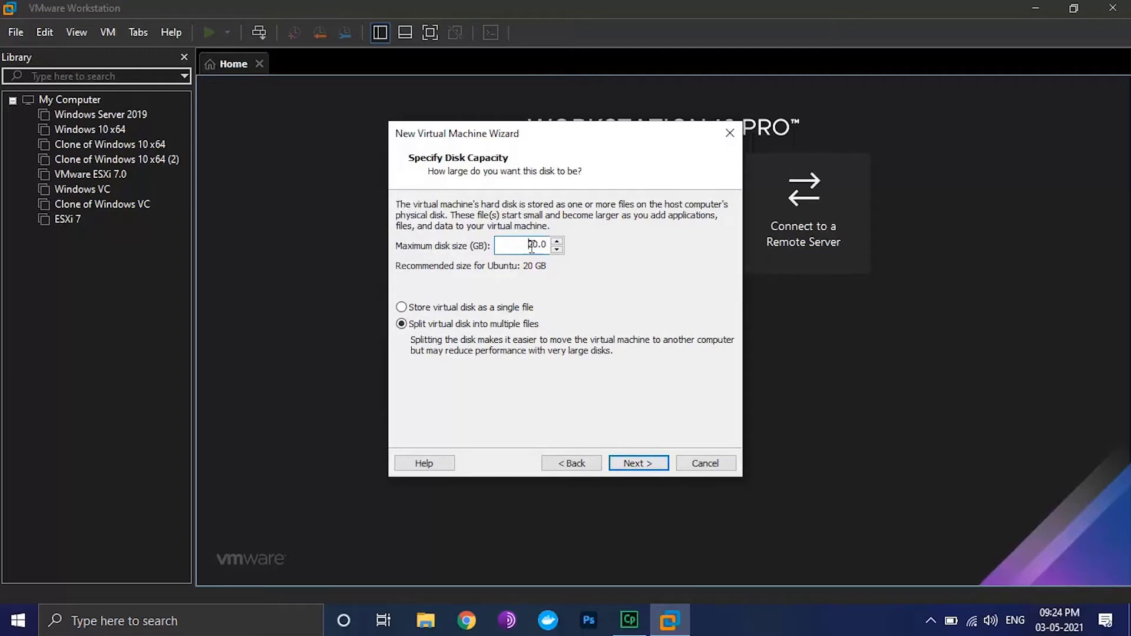
pyautogui.press('BackSpace')
pyautogui.write('10')
pyautogui.click(525, 310)
pyautogui.click(649, 460)
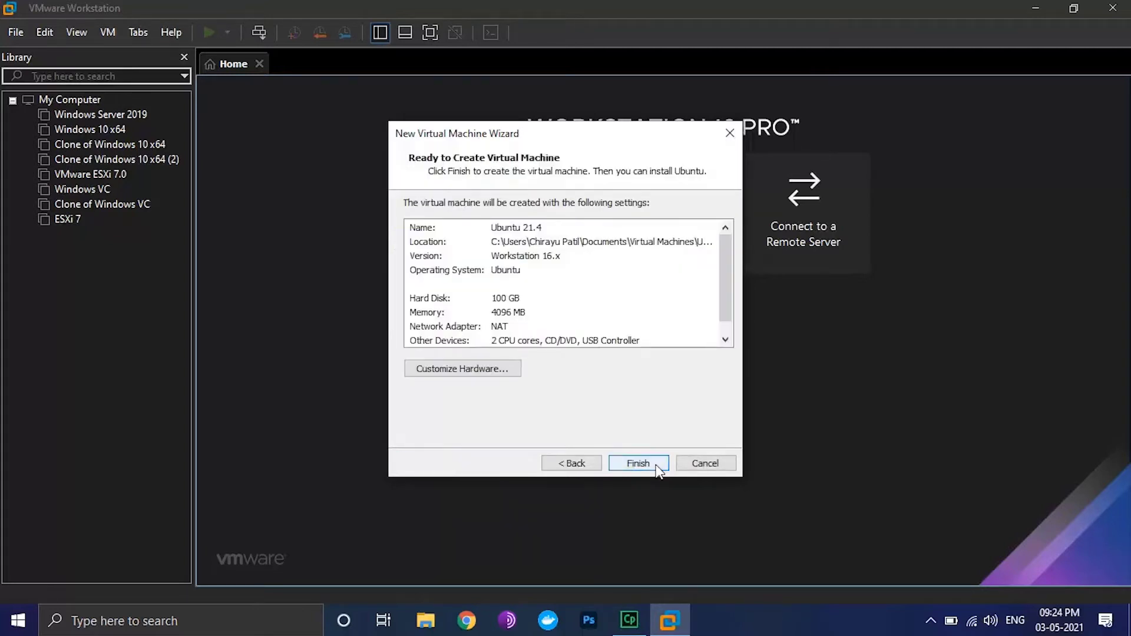
# Point the VM's CD/DVD drive at the ubuntu-21.04-desktop-amd64 ISO on drive F:
pyautogui.click(493, 370)
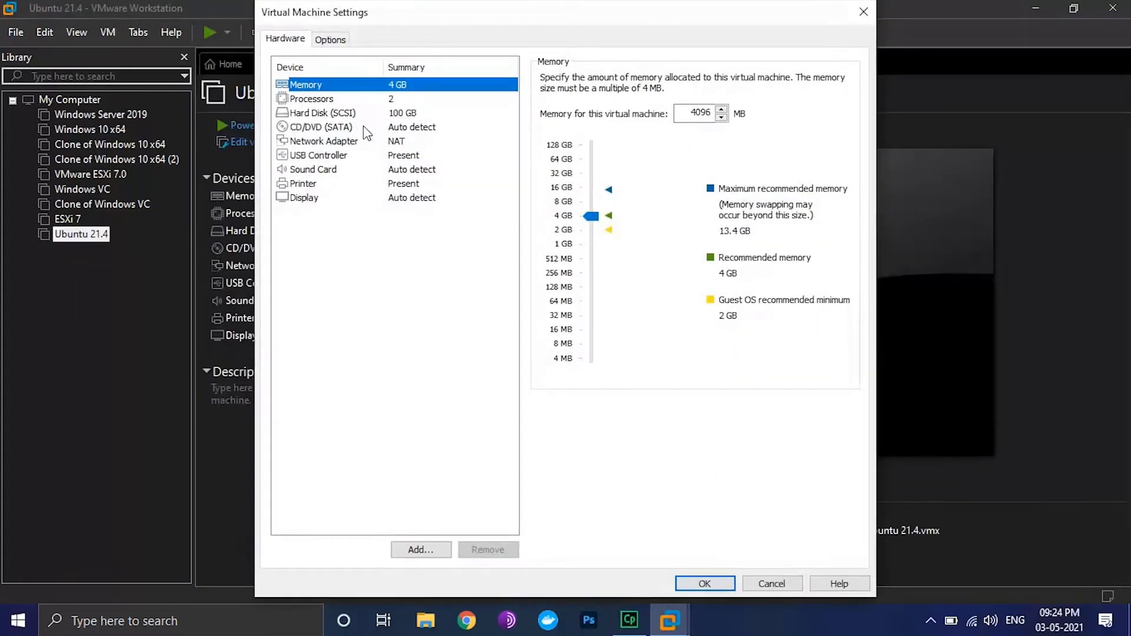
pyautogui.click(365, 128)
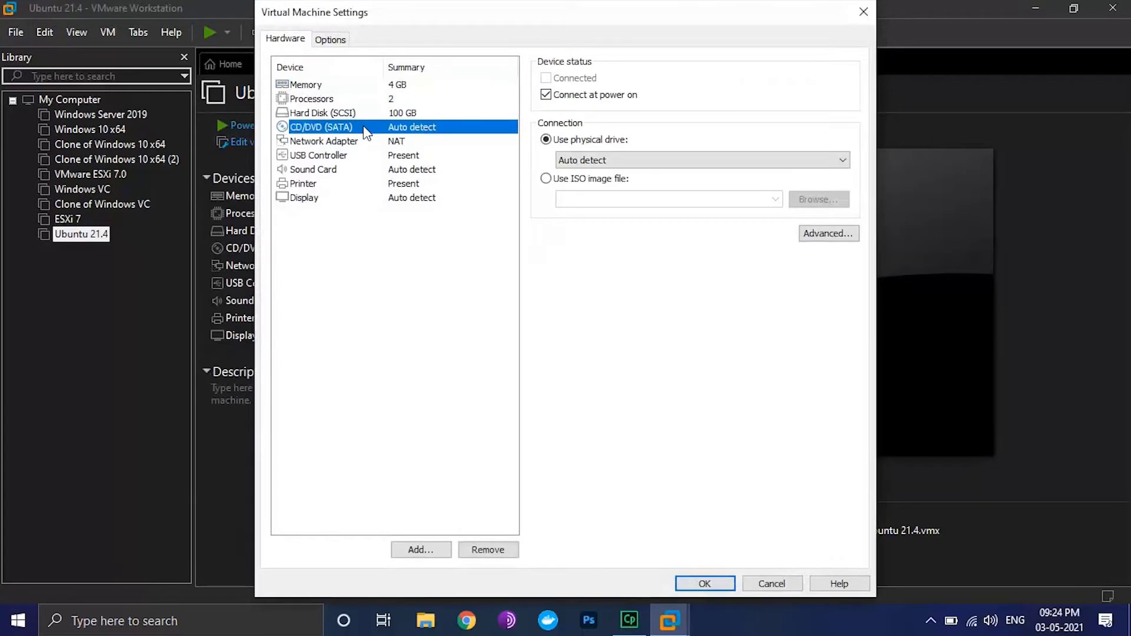
pyautogui.click(583, 178)
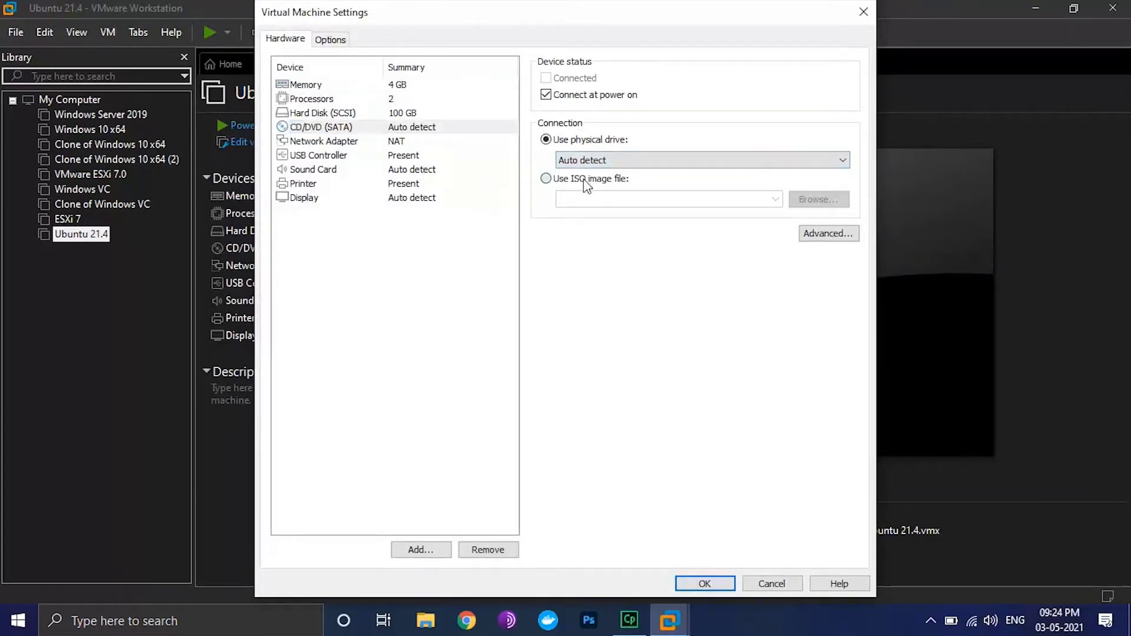
pyautogui.click(806, 202)
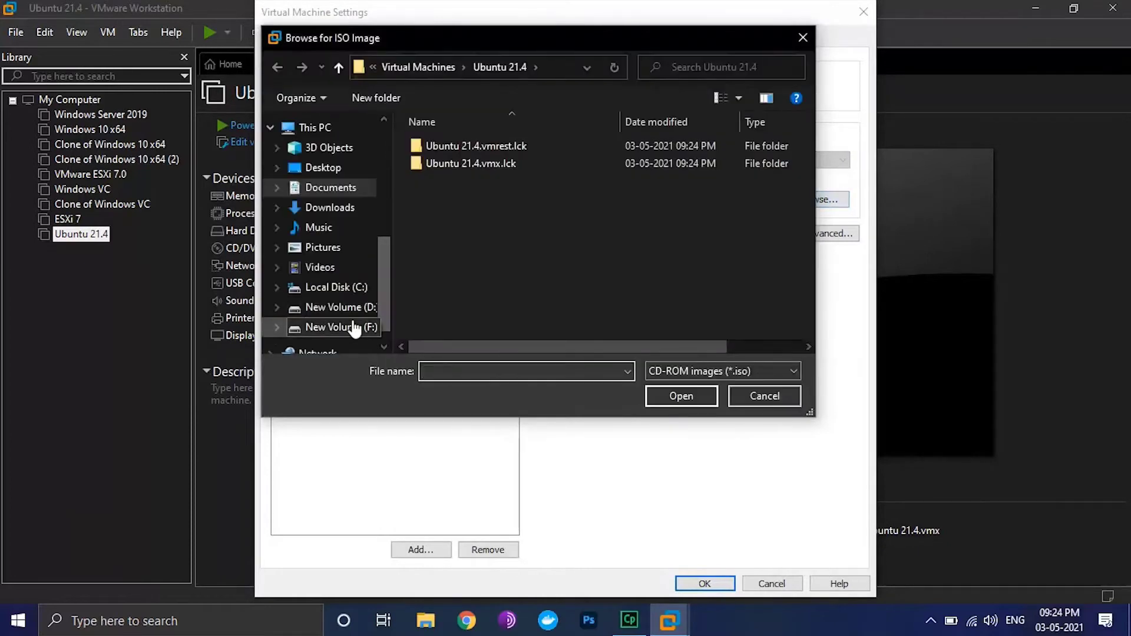
pyautogui.click(354, 327)
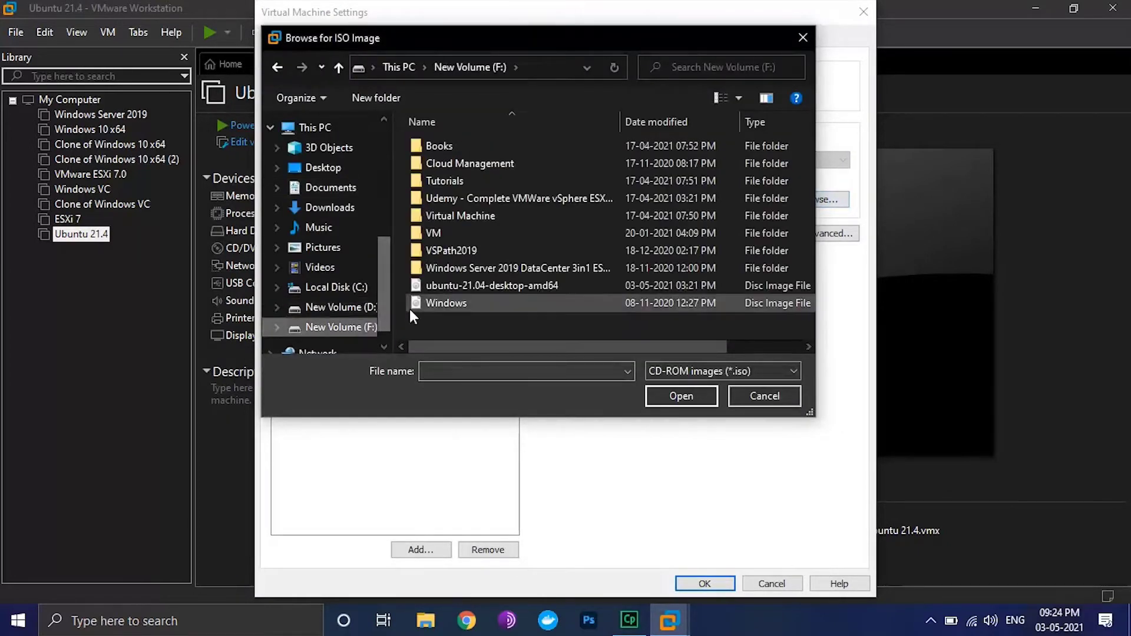
pyautogui.click(475, 288)
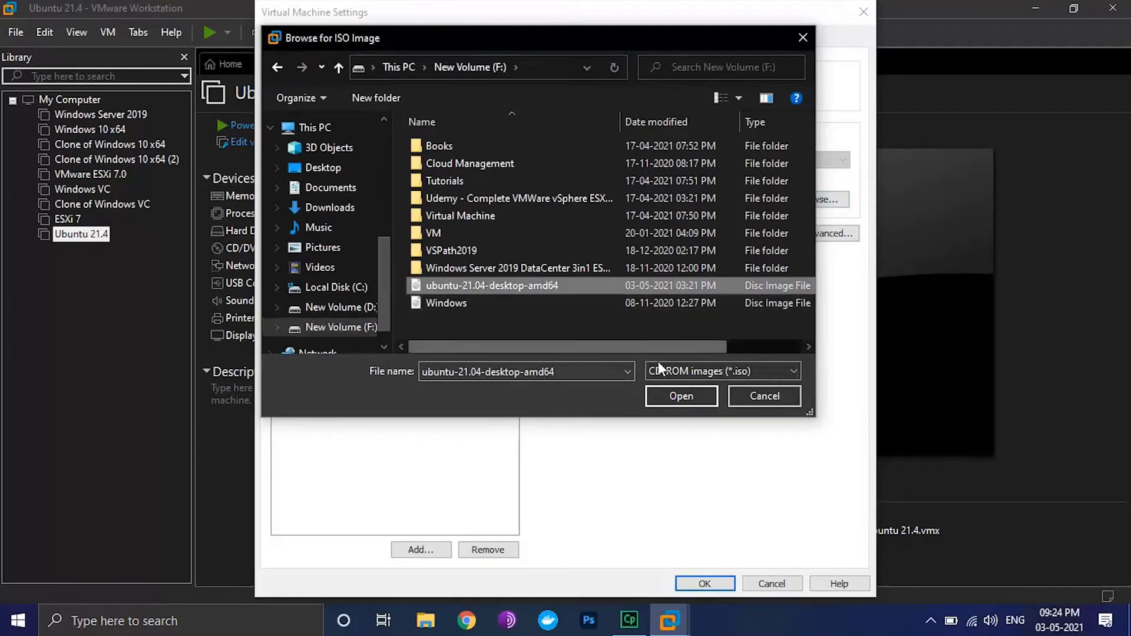
pyautogui.click(705, 400)
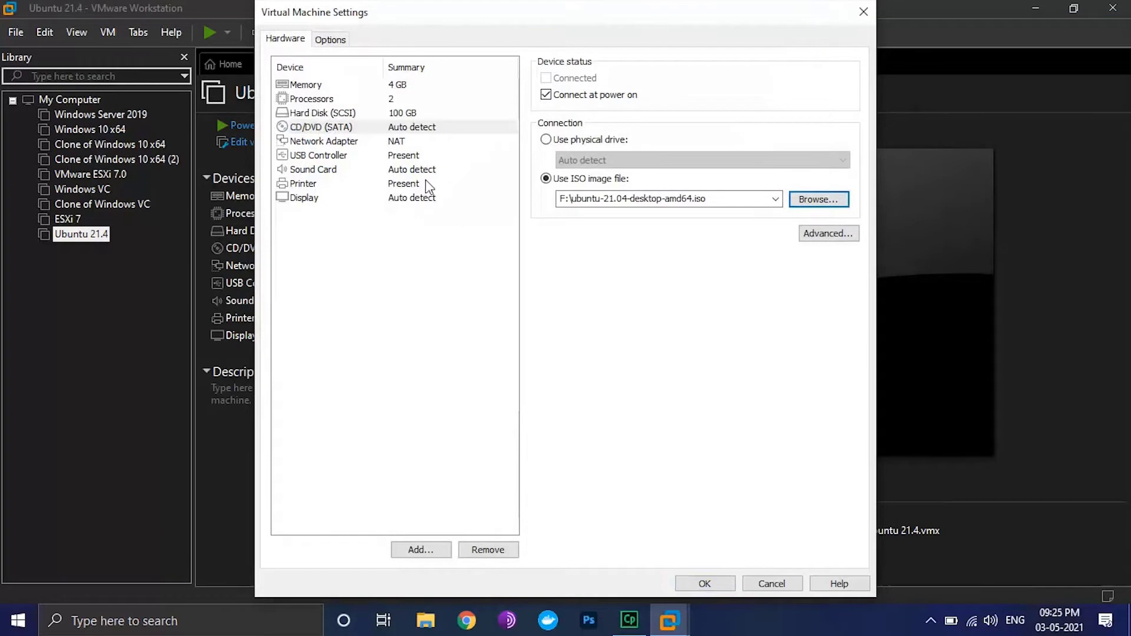
# Set the network adapter to Bridged and apply the hardware settings
pyautogui.click(403, 144)
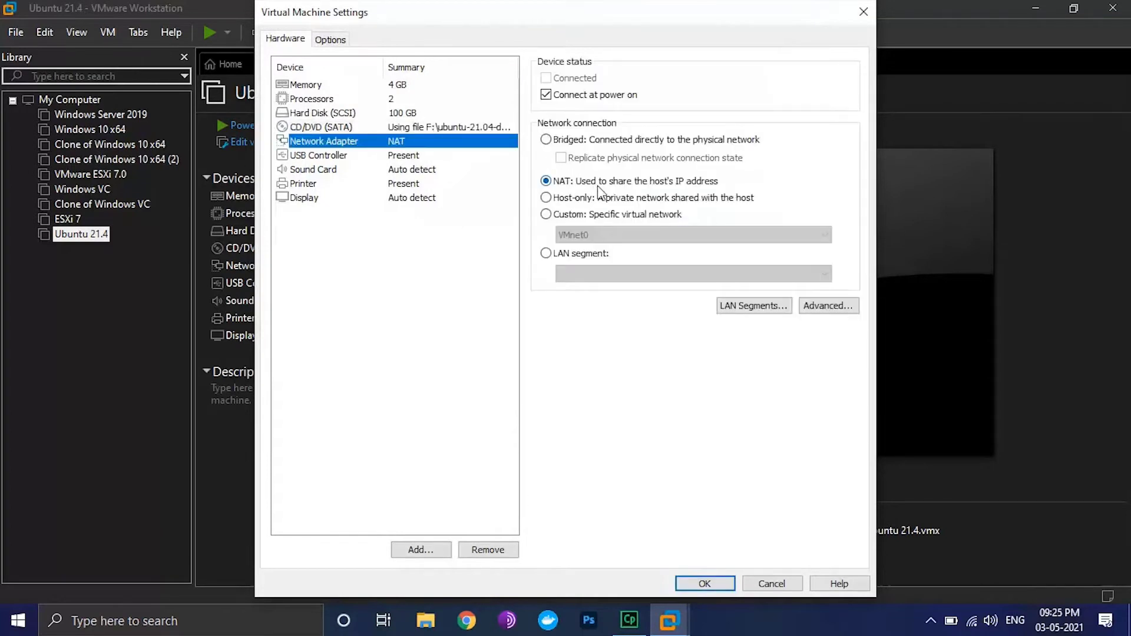
pyautogui.click(722, 143)
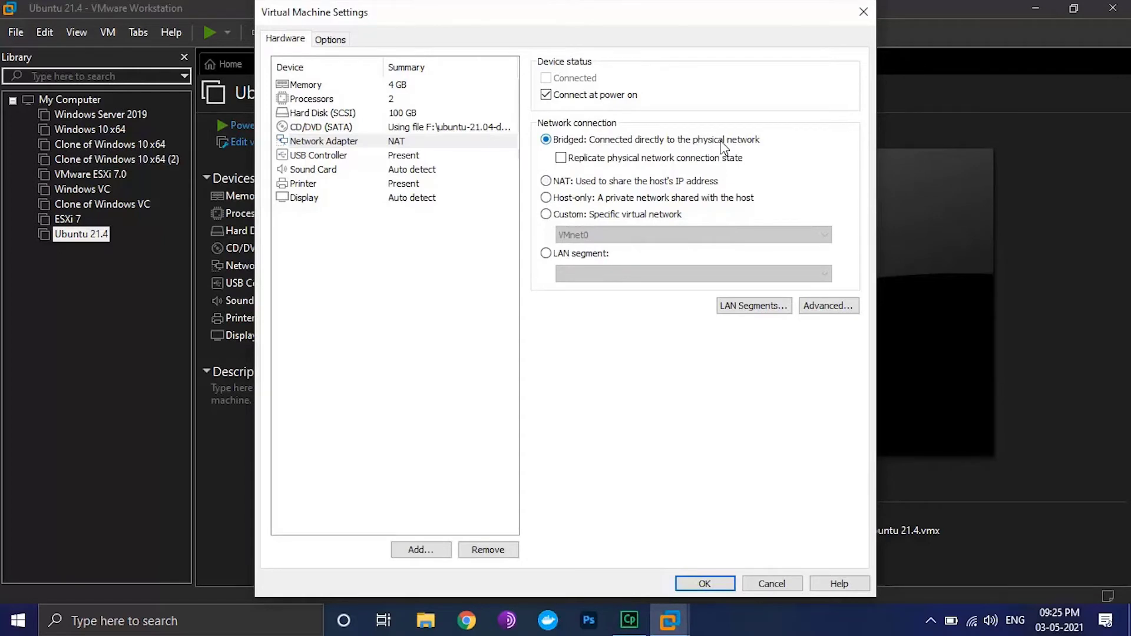
pyautogui.click(704, 584)
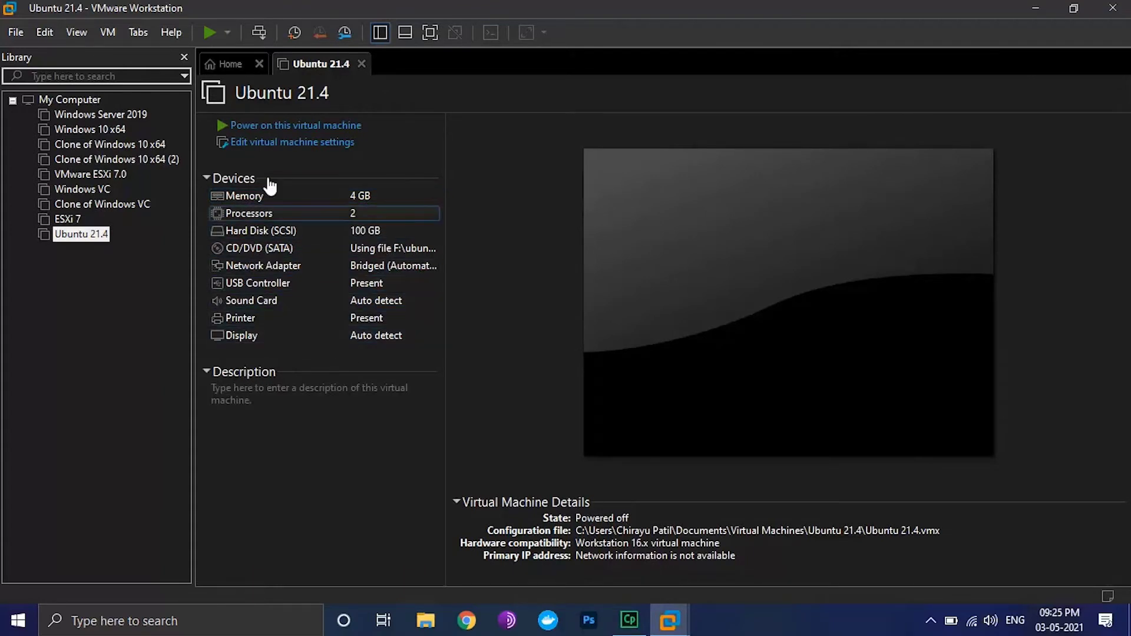
# Power on the Ubuntu 21.4 VM, dismissing the side-channel hint and install bar
pyautogui.click(322, 126)
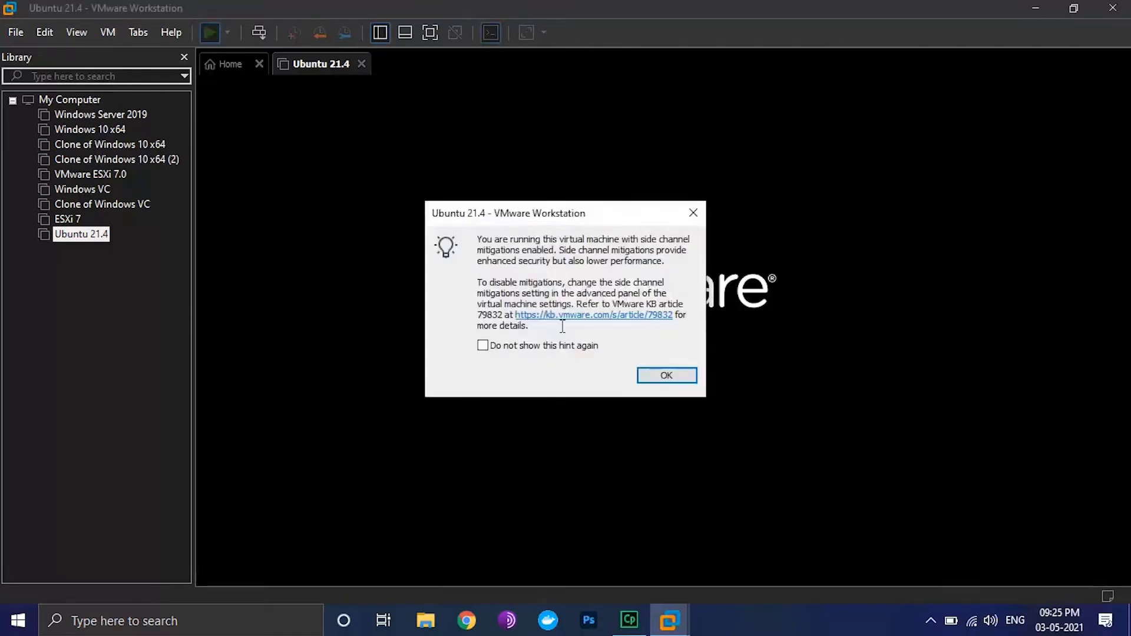
pyautogui.click(663, 376)
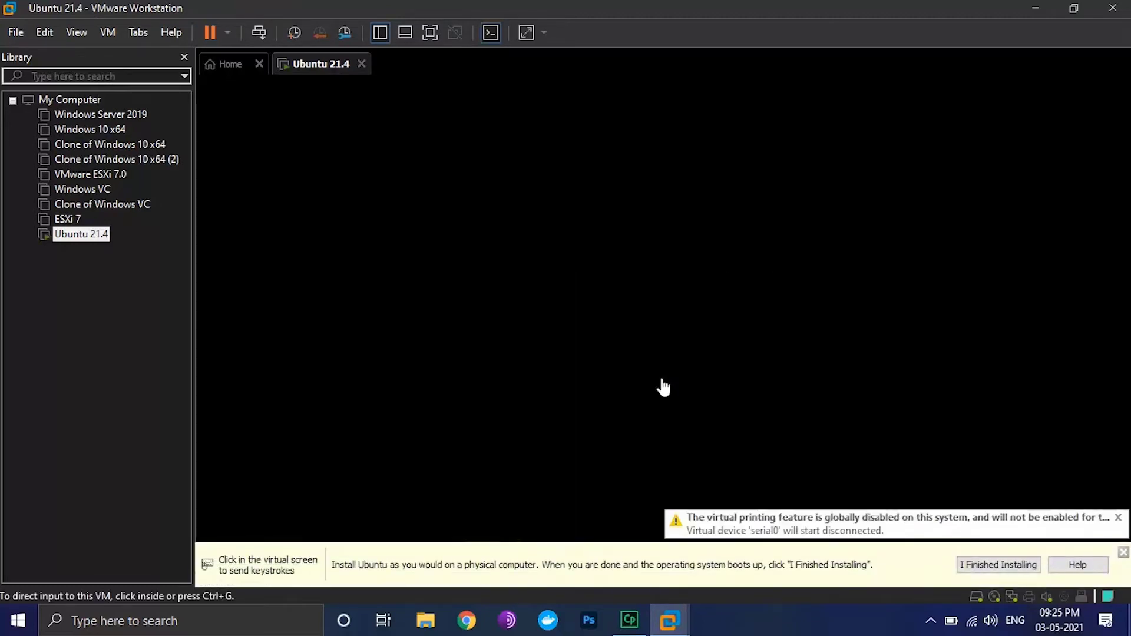
pyautogui.click(1123, 552)
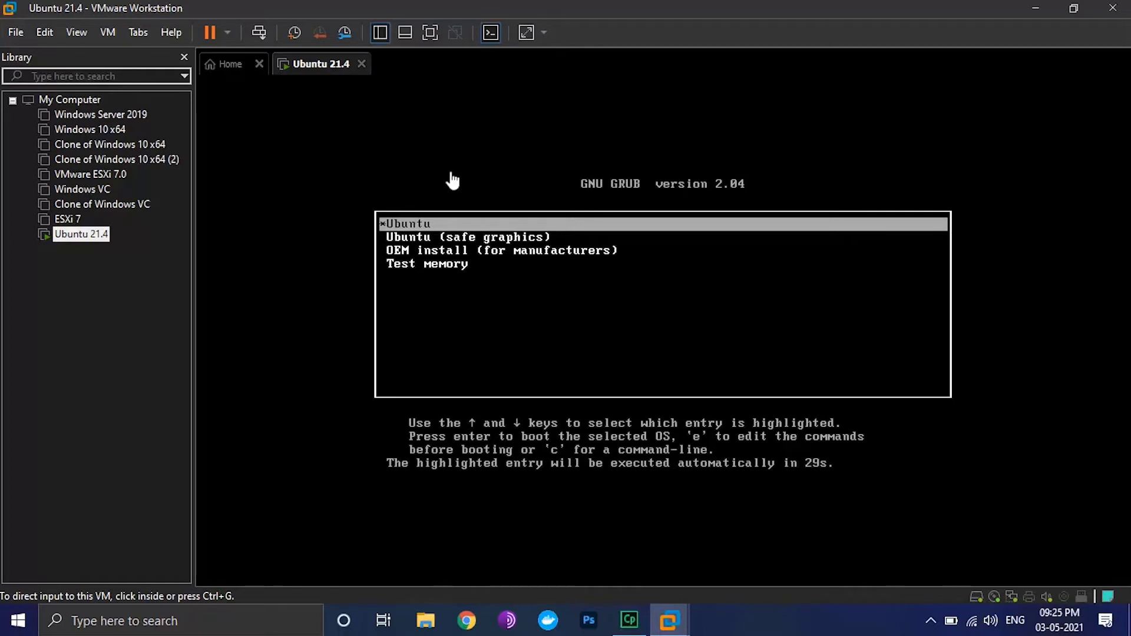
# Run the VM full screen and boot the normal Ubuntu entry from GRUB
pyautogui.click(429, 33)
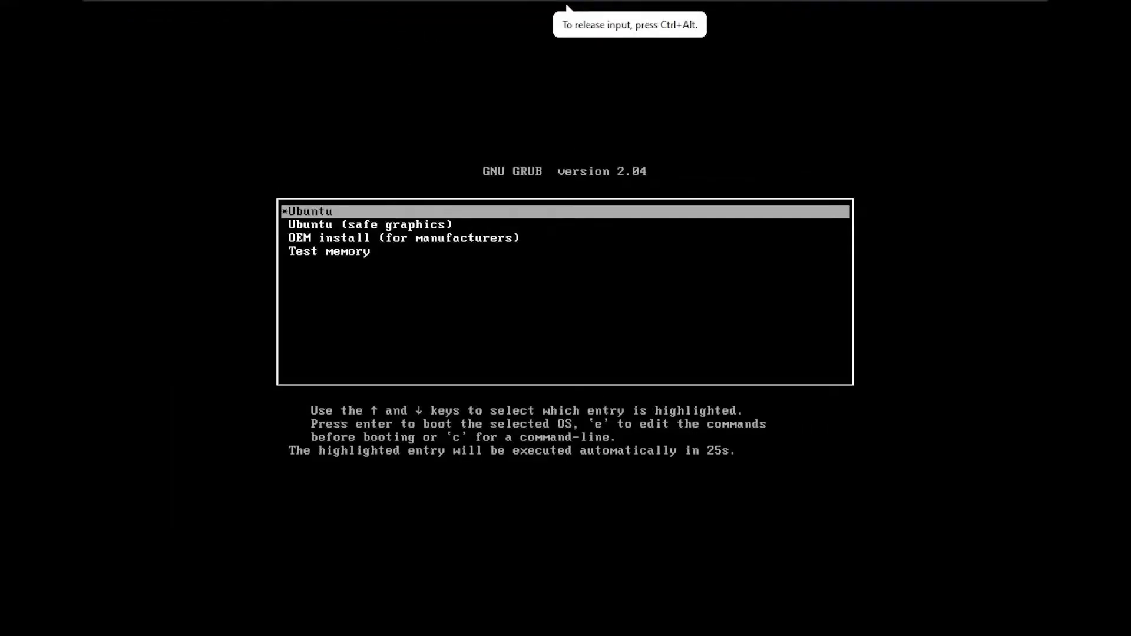
pyautogui.press('Down')
pyautogui.press('Up')
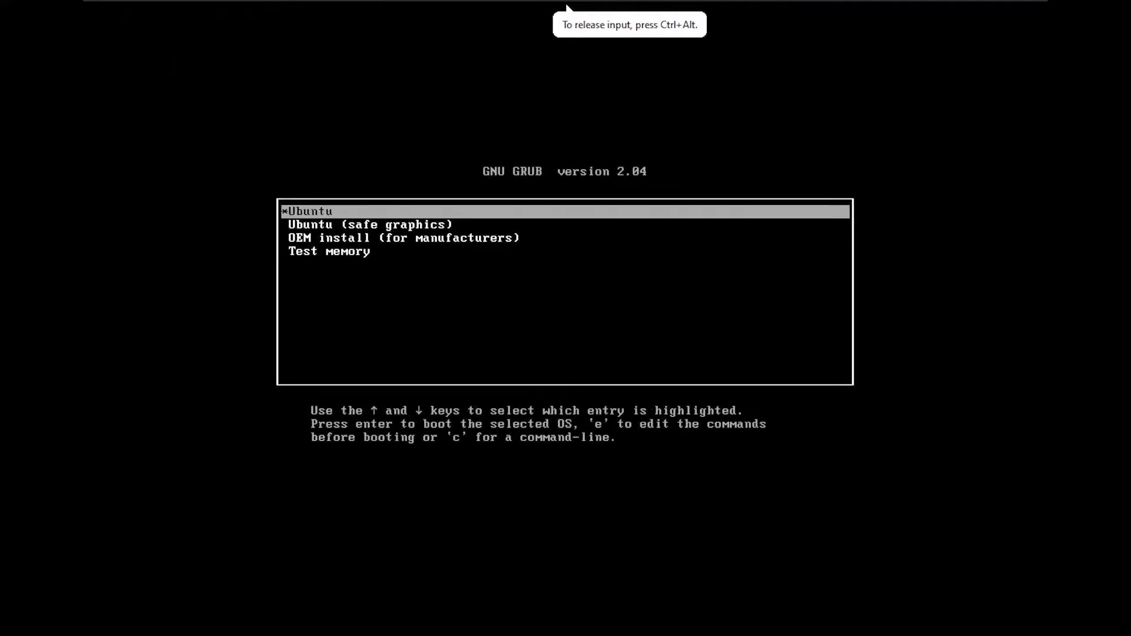
pyautogui.press('Return')
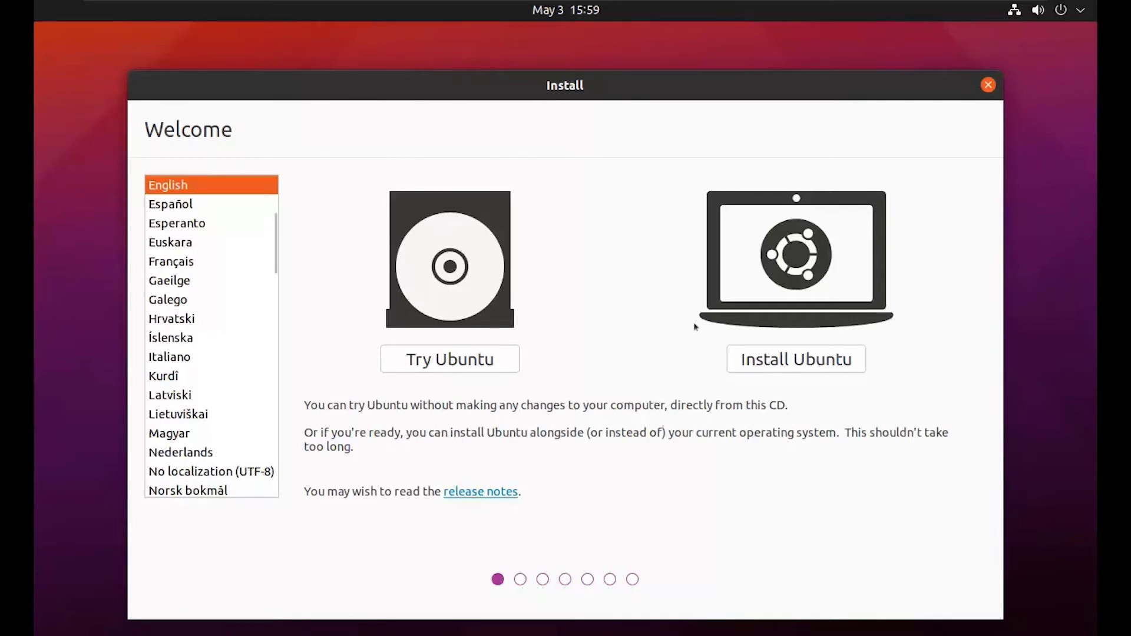
# Choose Install Ubuntu, keeping English (US) keyboard and Normal installation with updates
pyautogui.click(778, 361)
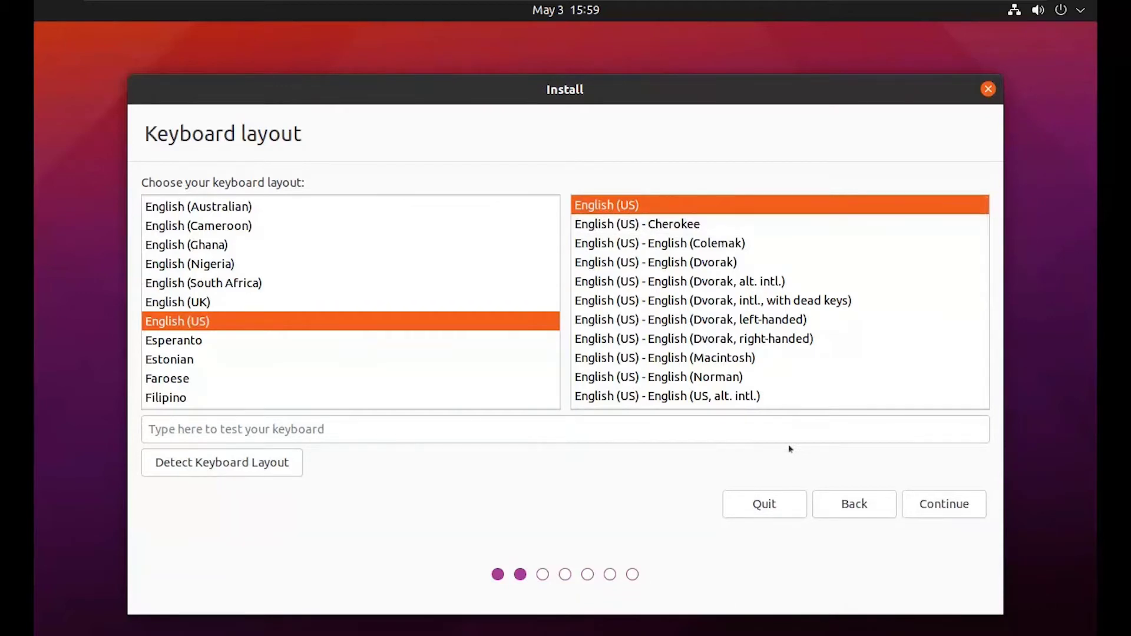
pyautogui.click(939, 510)
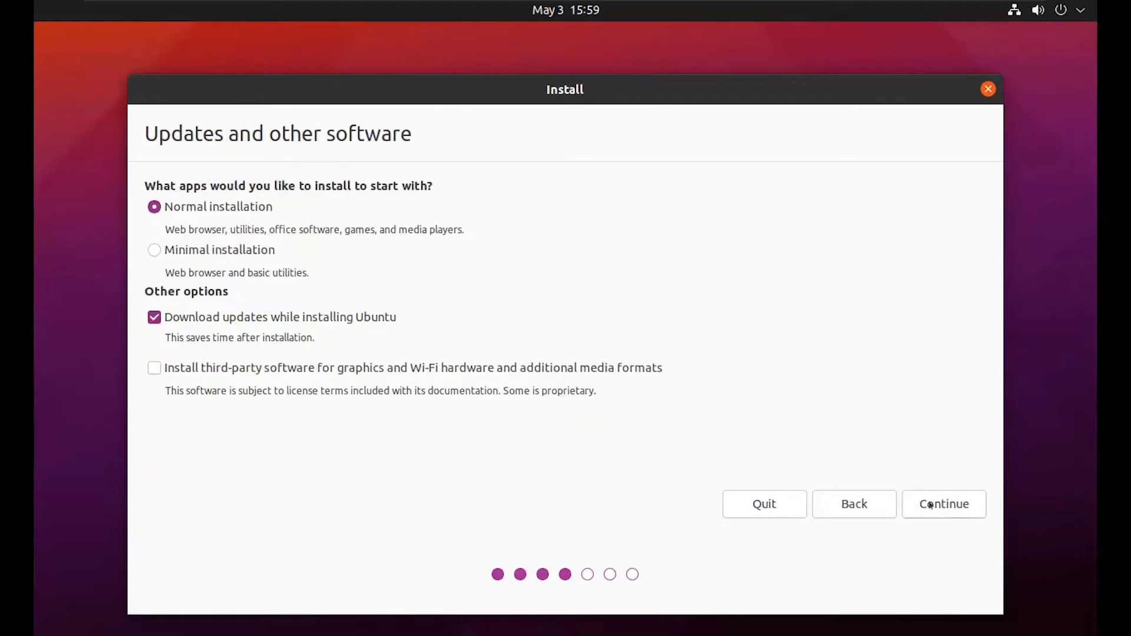
pyautogui.click(930, 505)
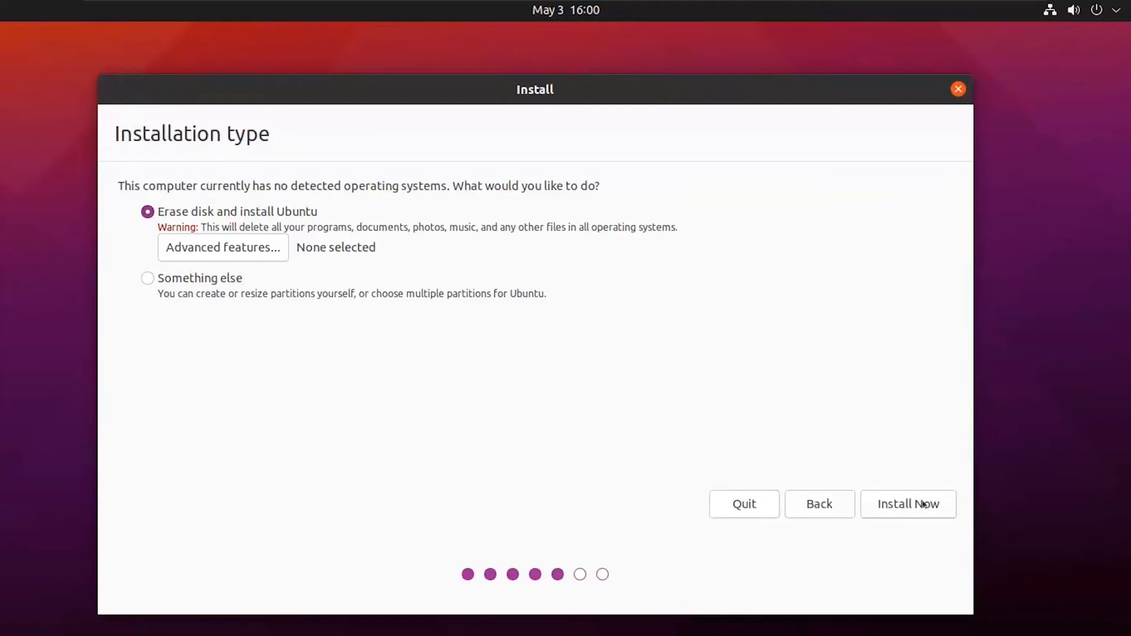
# Install with the whole disk erased, confirm the disk changes, and accept Kolkata
pyautogui.click(907, 505)
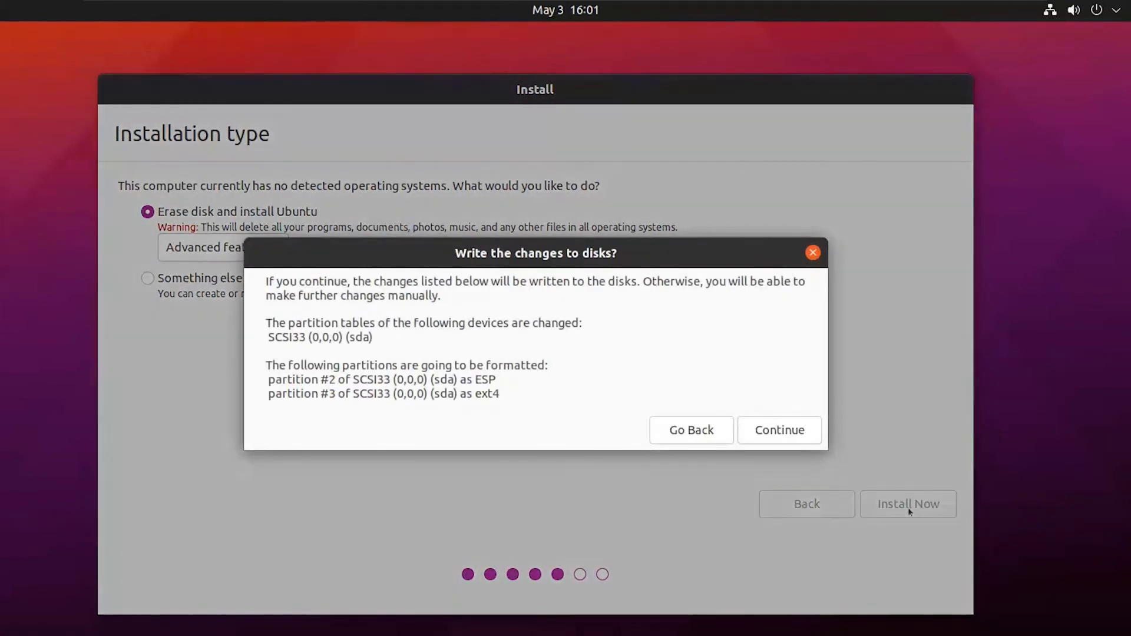
pyautogui.click(778, 430)
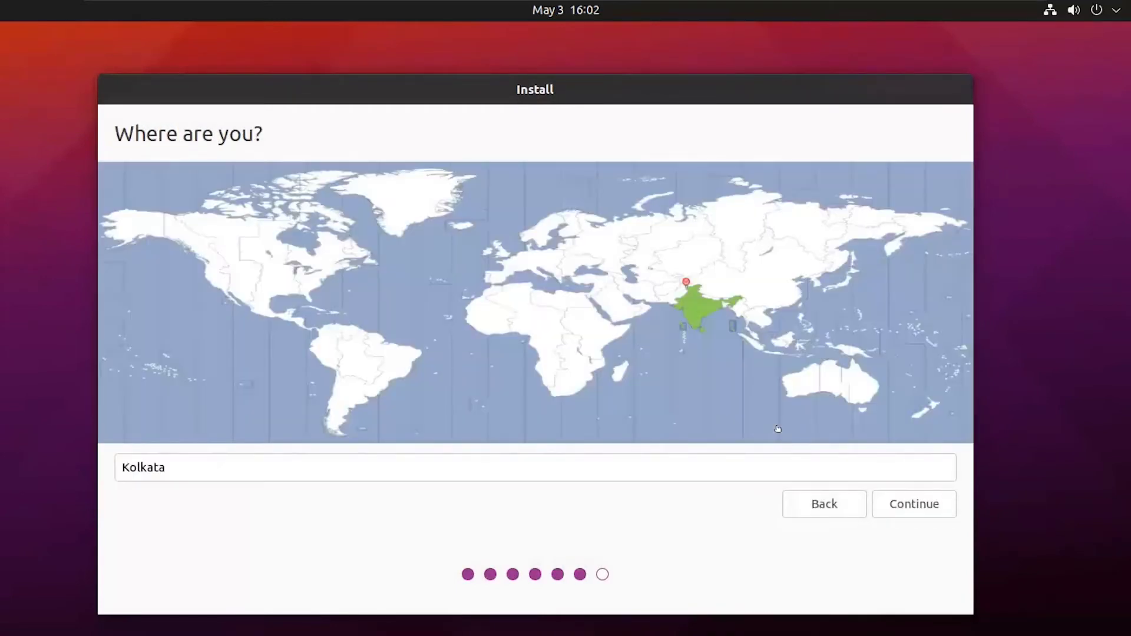
pyautogui.click(897, 507)
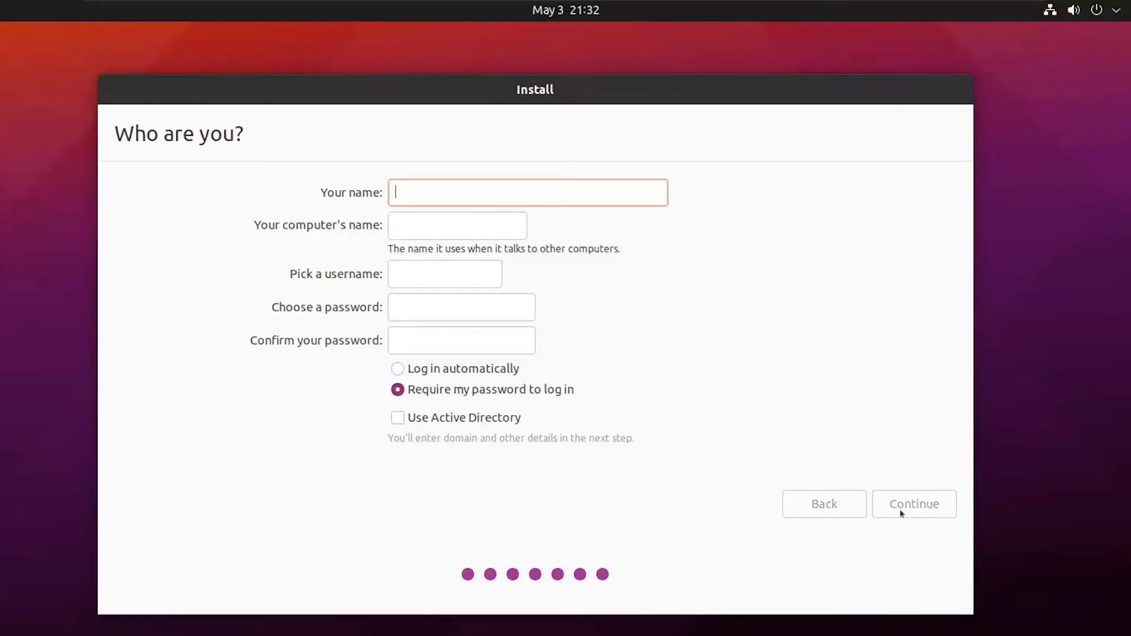
# Enter the user's name and a confirmed account password, then continue installing
pyautogui.write('MR')
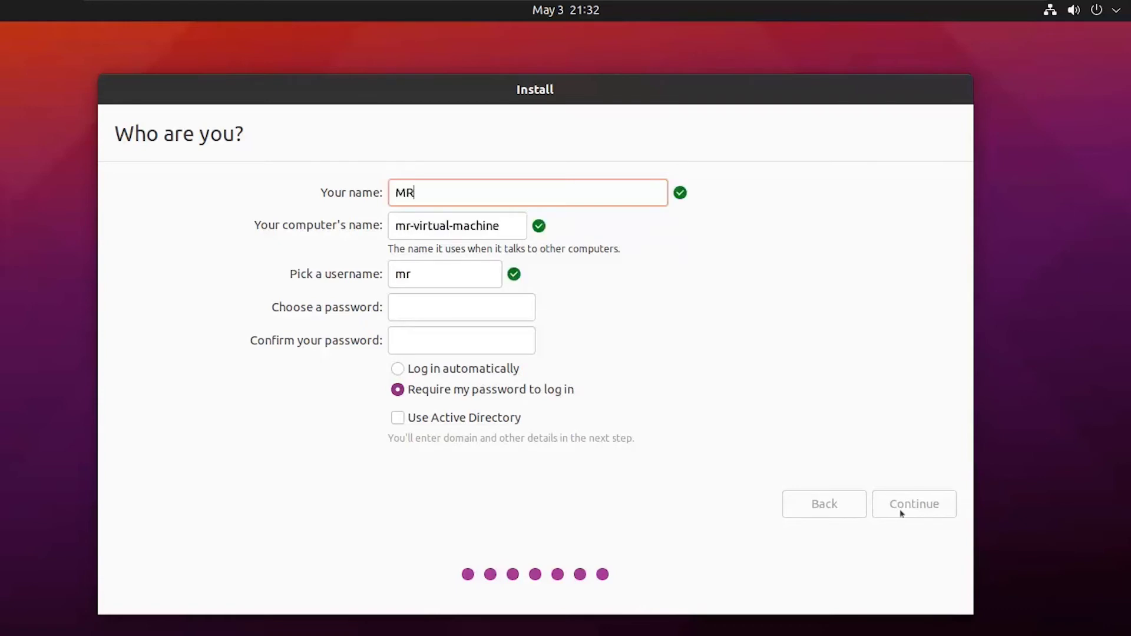
pyautogui.write('7T1')
pyautogui.click(482, 312)
pyautogui.write('•••••••••••')
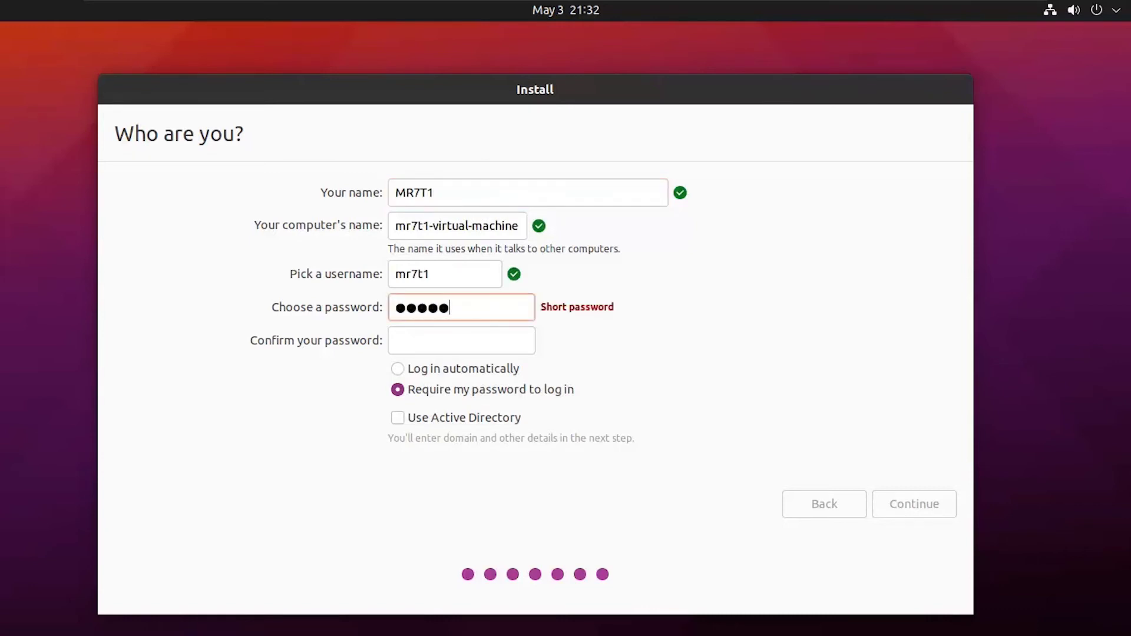
pyautogui.write('•')
pyautogui.click(469, 344)
pyautogui.write('••••••')
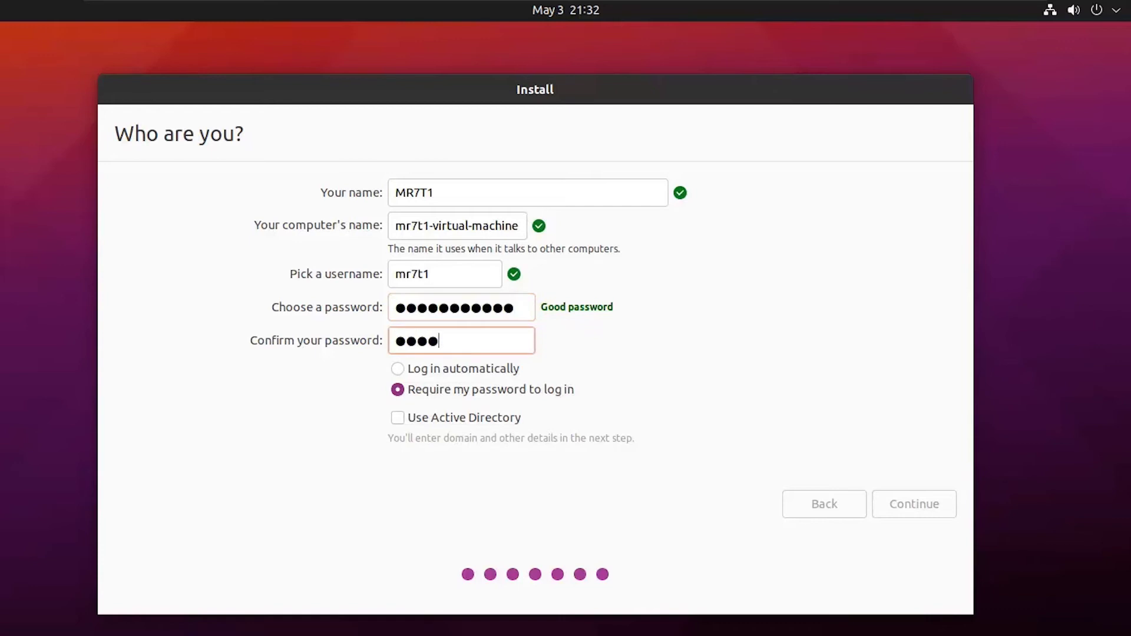
pyautogui.write('••••••')
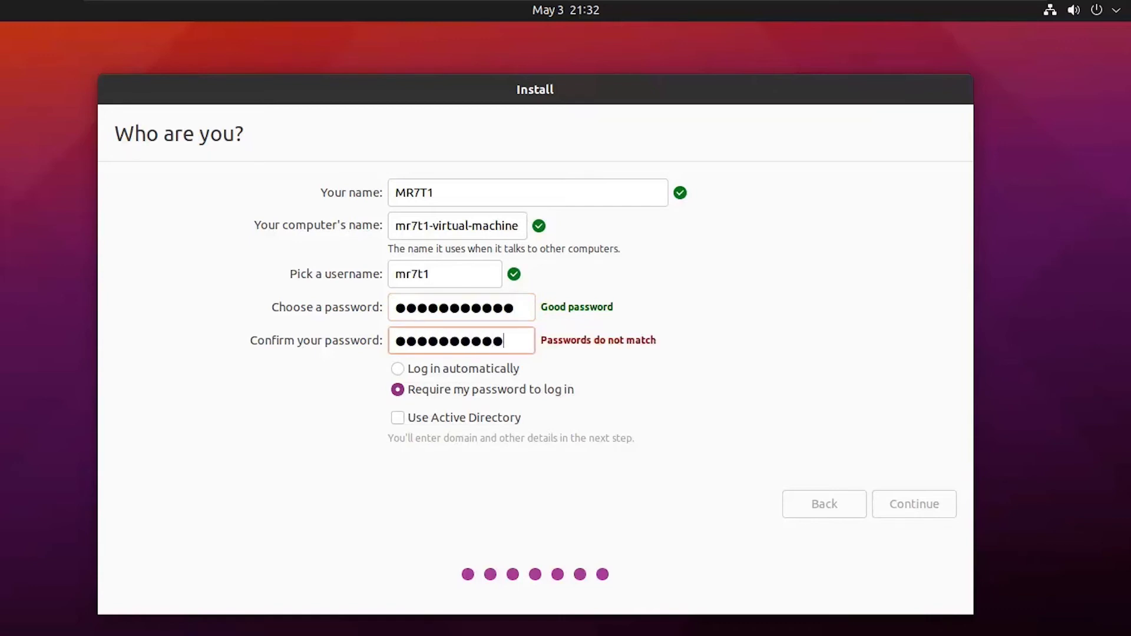
pyautogui.click(914, 503)
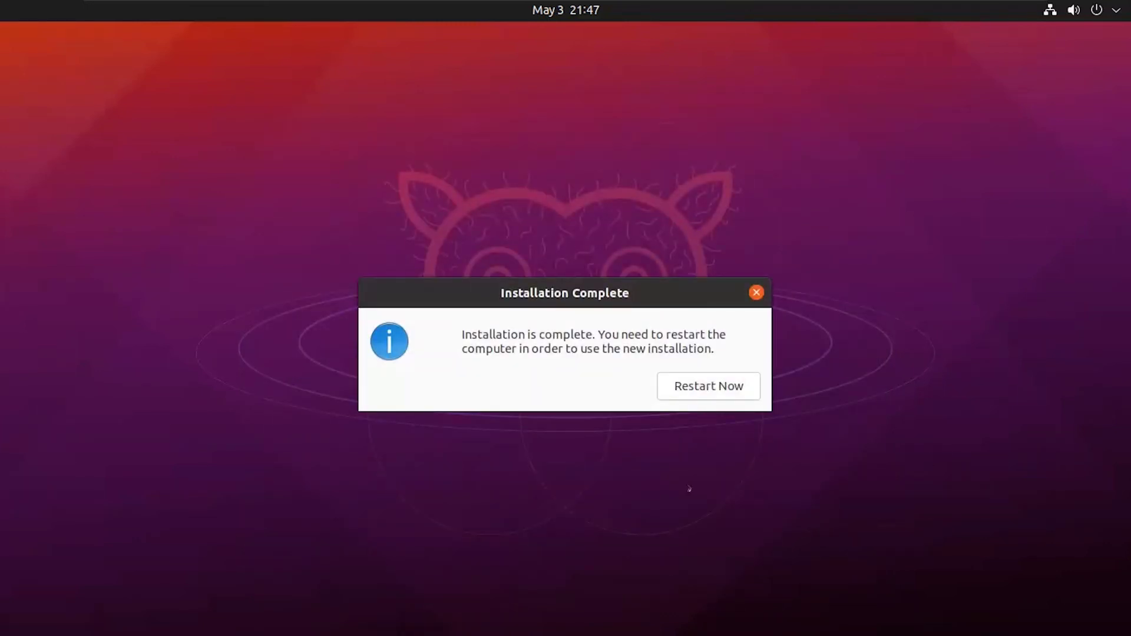
# Restart the VM into the newly installed Ubuntu, confirming the installation medium is removed
pyautogui.click(735, 388)
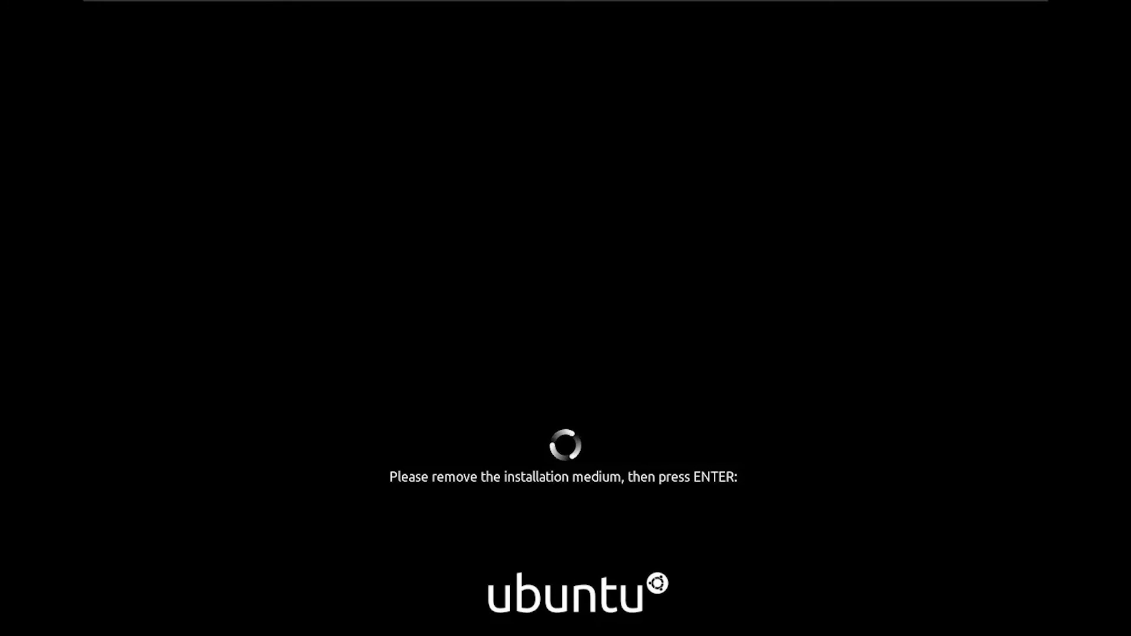
pyautogui.press('Return')
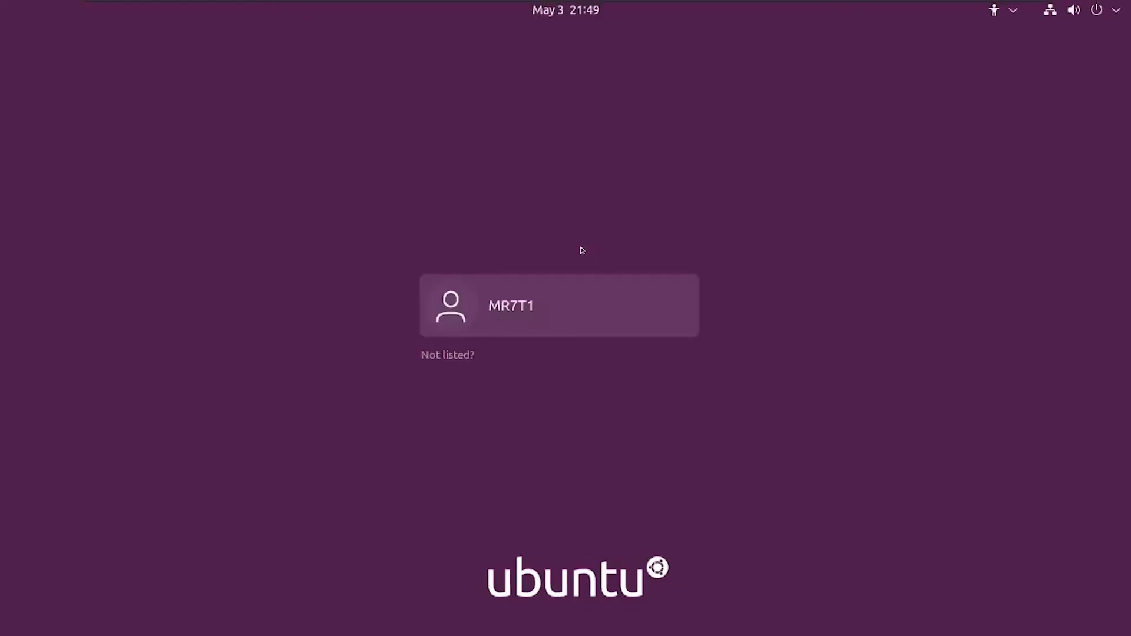
# Log in to the created user account with its password
pyautogui.click(543, 322)
pyautogui.write('*********')
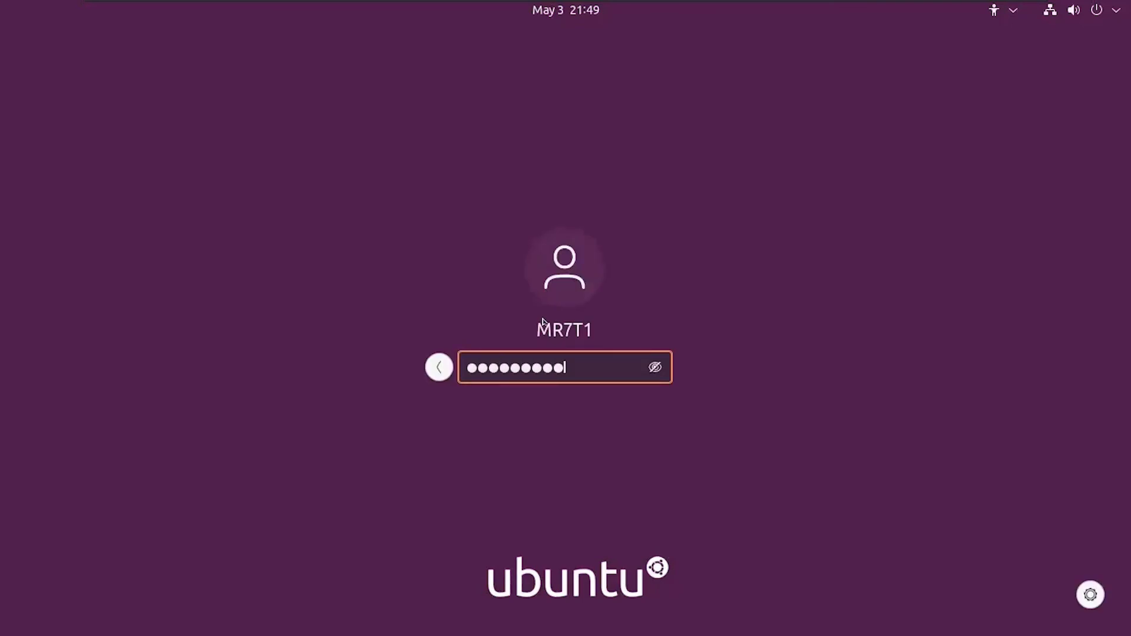
pyautogui.write('**')
pyautogui.press('Return')
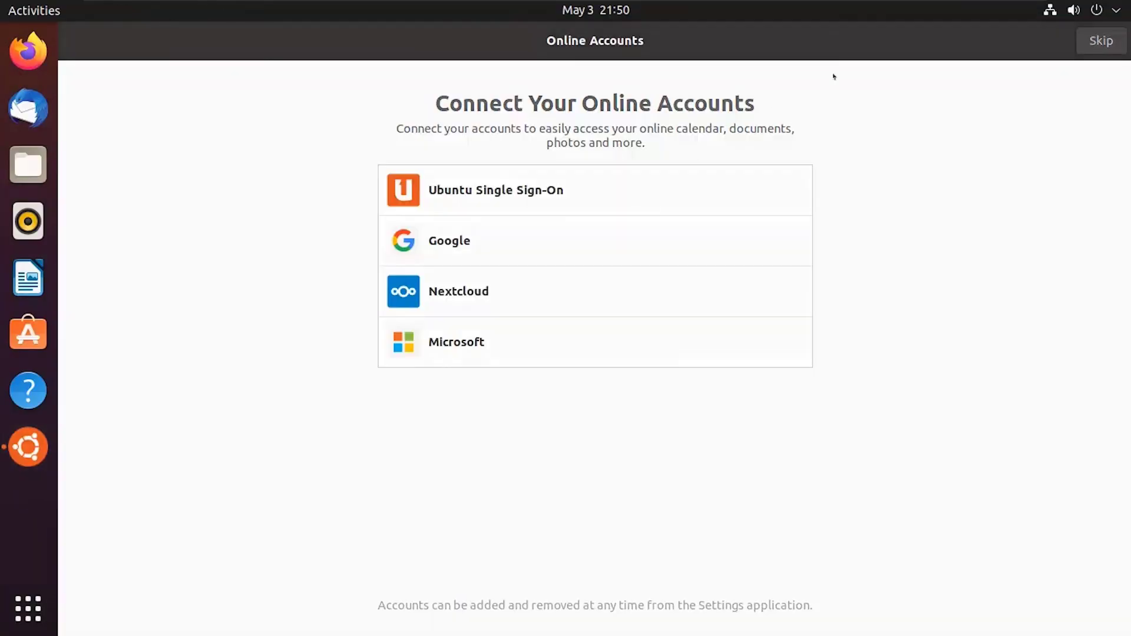
# Finish the welcome setup, skipping online accounts and declining to send system info
pyautogui.click(1100, 42)
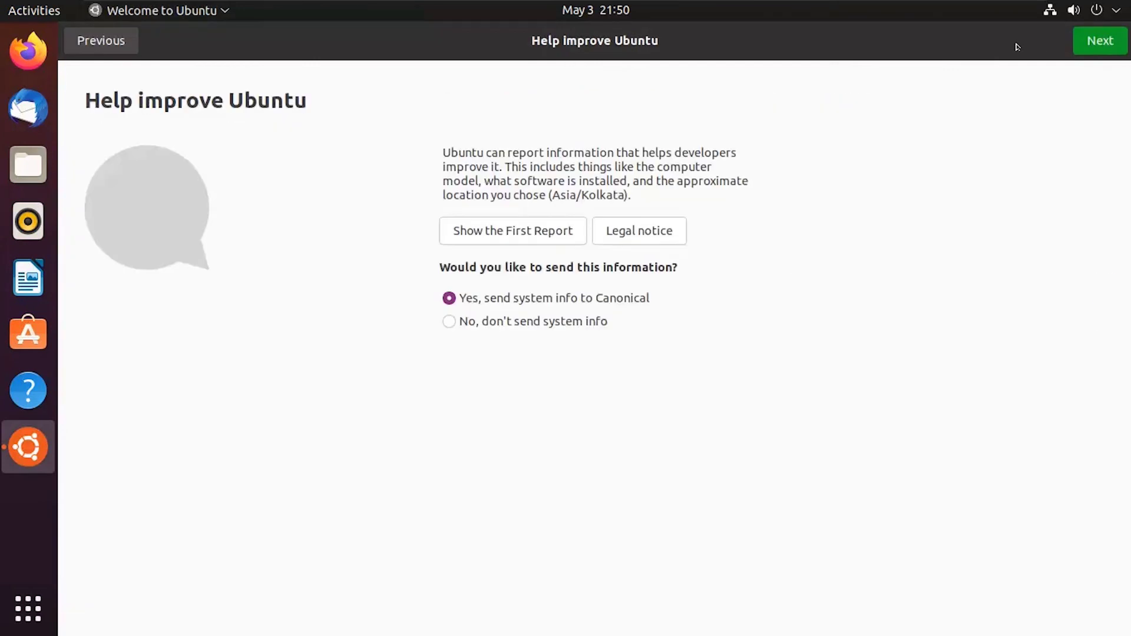
pyautogui.click(449, 321)
pyautogui.click(1085, 40)
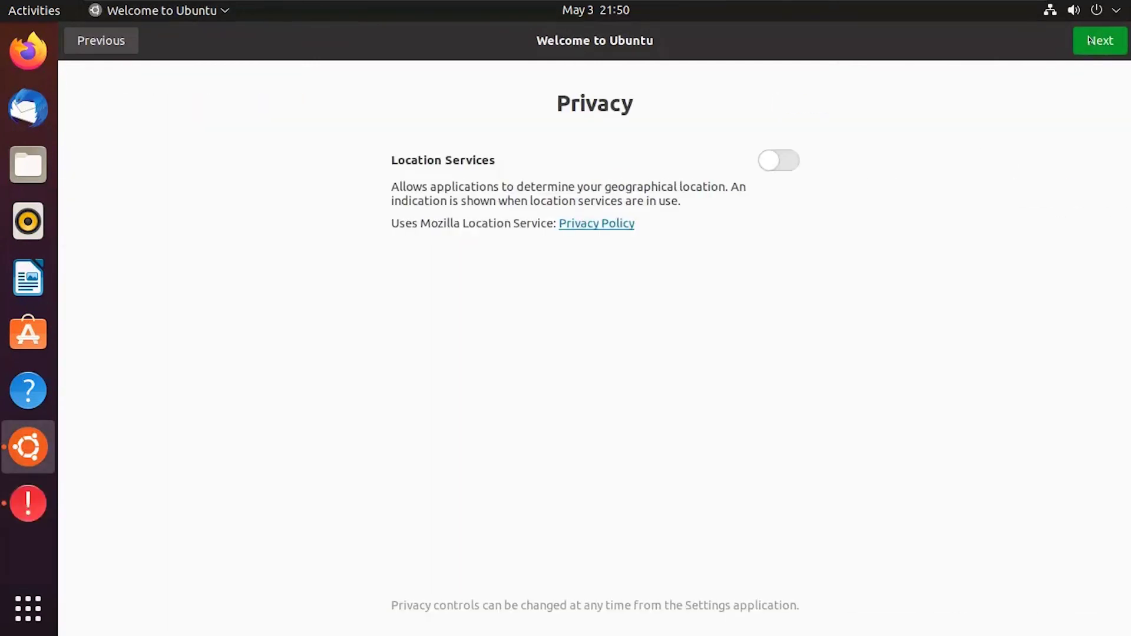
pyautogui.click(1091, 40)
pyautogui.click(1096, 40)
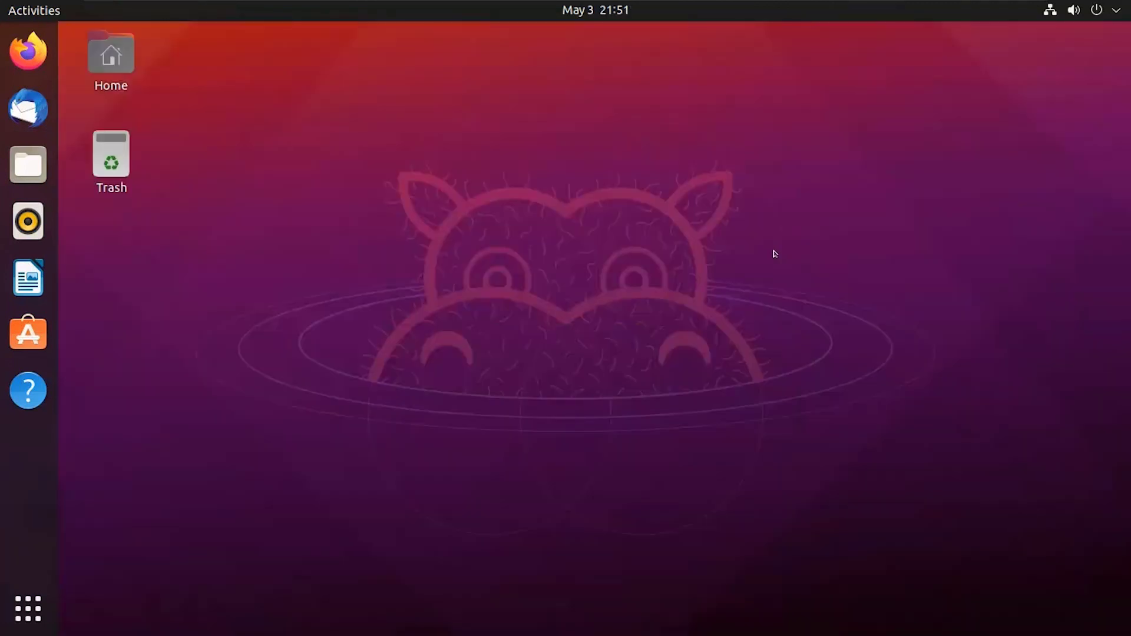
# Launch the Settings app from the second page of Show Applications
pyautogui.click(27, 610)
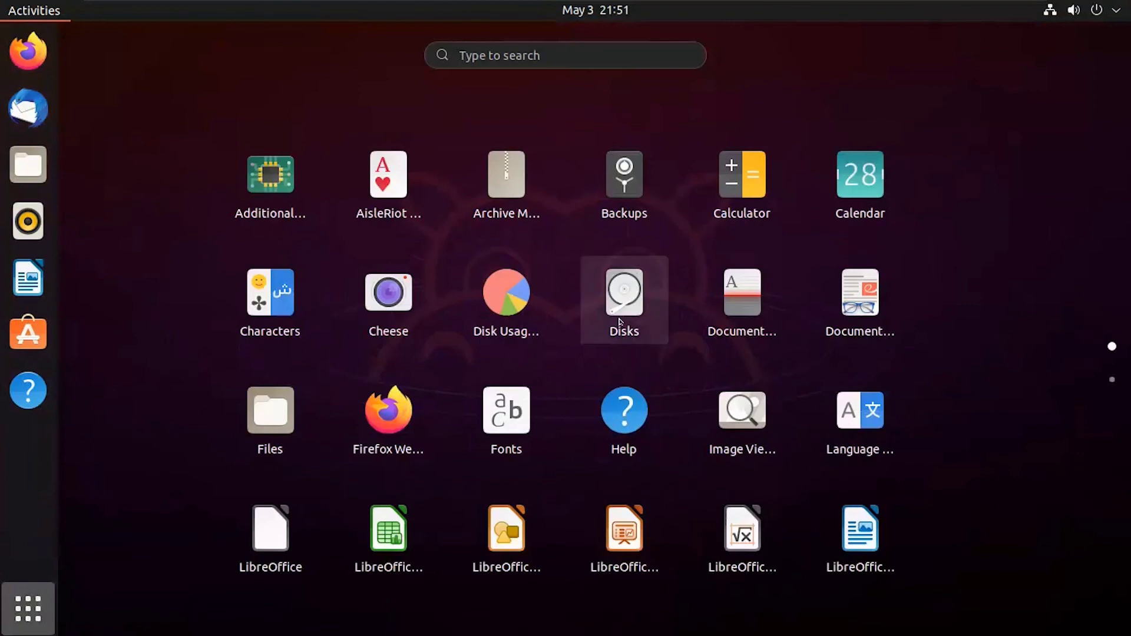
pyautogui.scroll(-1, 795, 440)
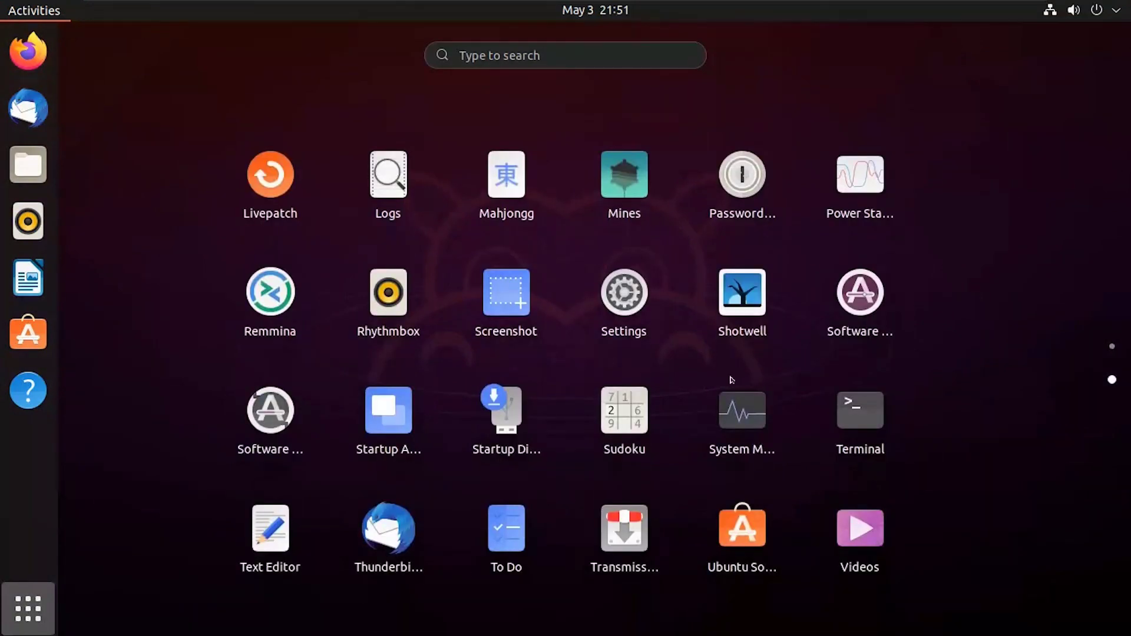
pyautogui.click(622, 295)
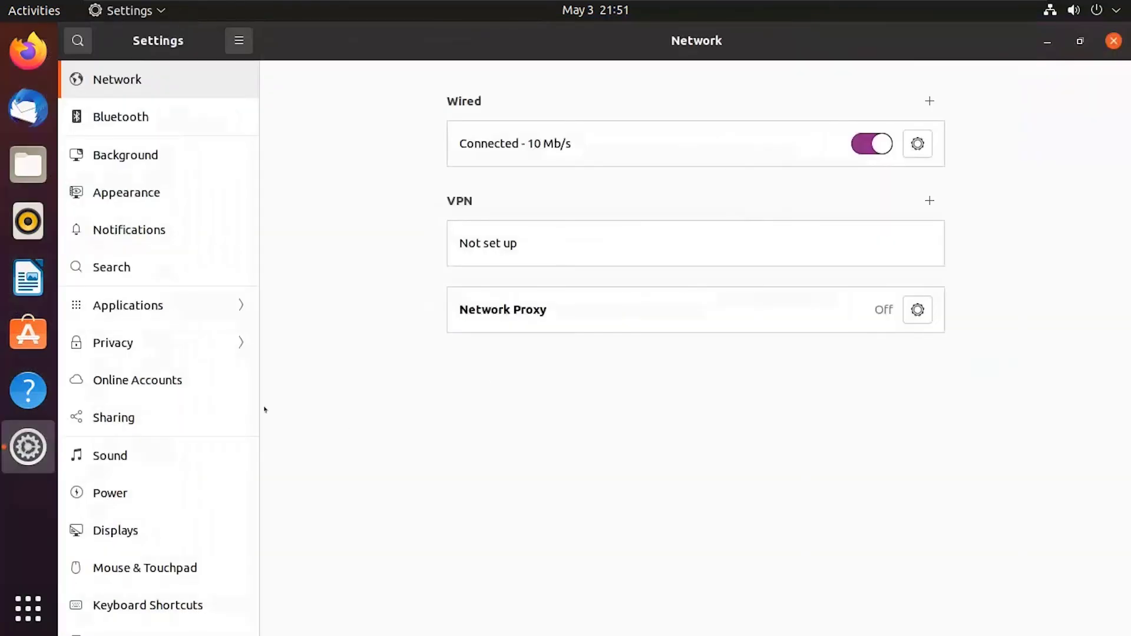
# View the About page confirming Ubuntu 21.04 64-bit, then close Settings
pyautogui.scroll(-5, 224, 430)
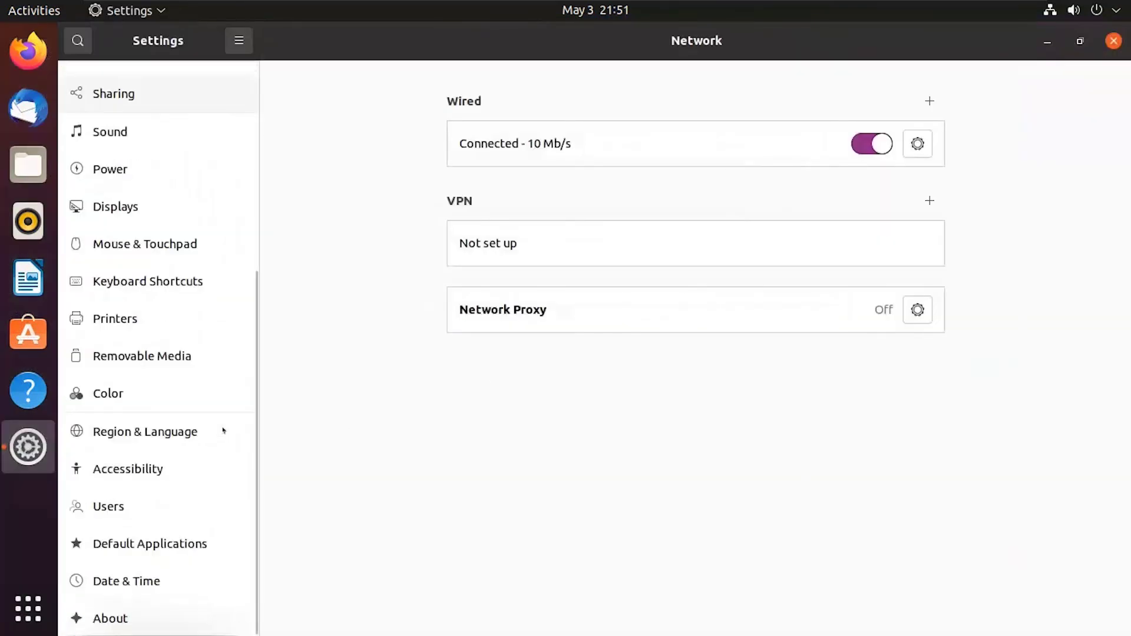
pyautogui.click(121, 622)
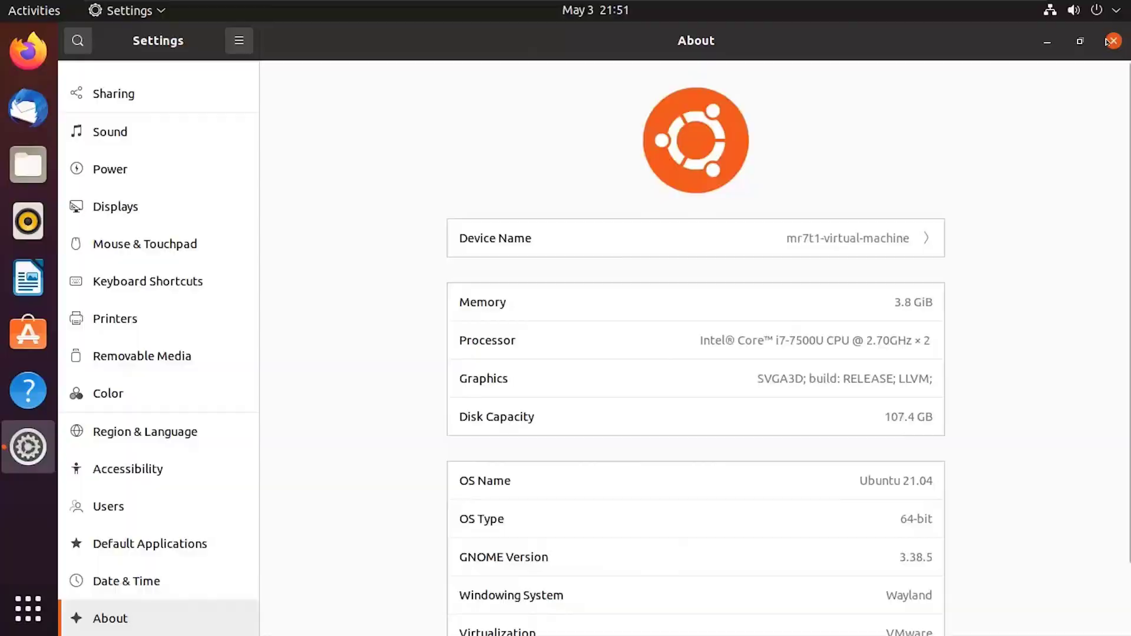
pyautogui.click(1111, 41)
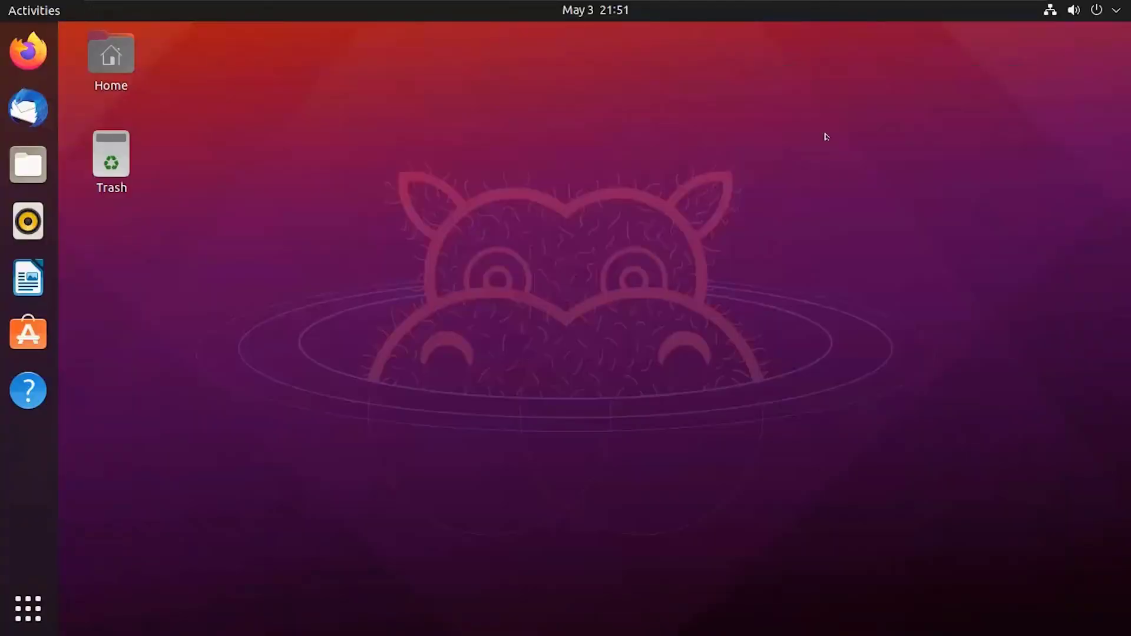